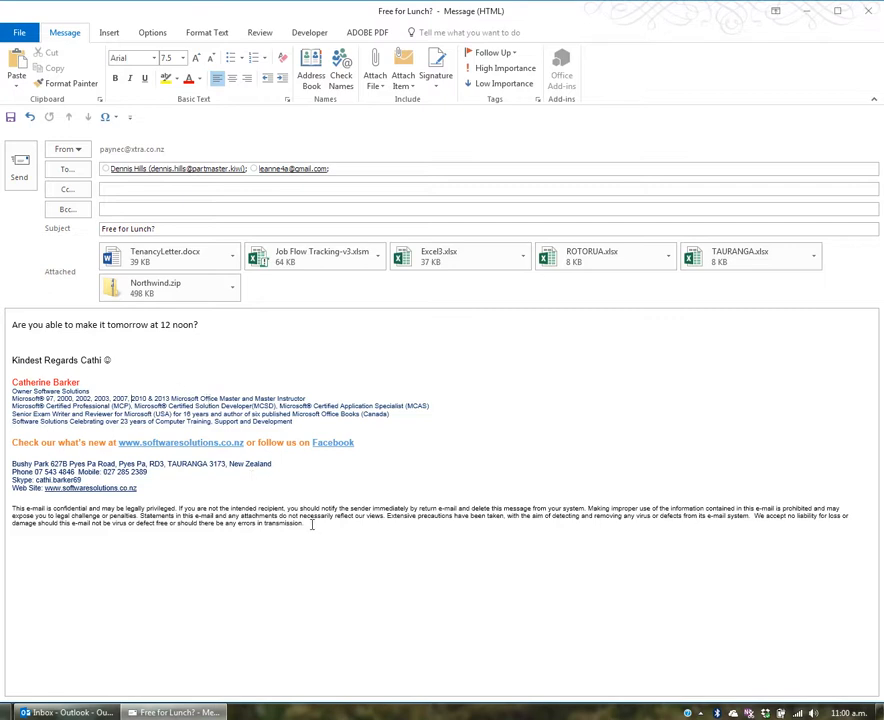
Copy the signature from its title line through the disclaimer, then add a blank line below it
{"action": "mouse_move", "coordinate": [316, 530]}
{"action": "left_mouse_down"}
{"action": "mouse_move", "coordinate": [169, 487]}
{"action": "mouse_move", "coordinate": [14, 362]}
{"action": "left_mouse_up"}
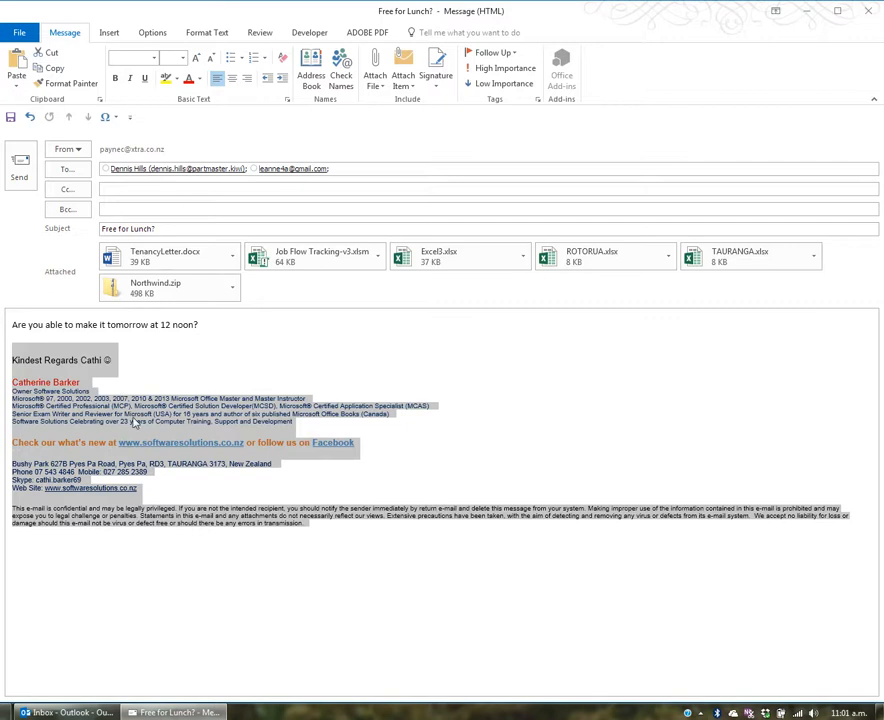
{"action": "left_click", "coordinate": [126, 413]}
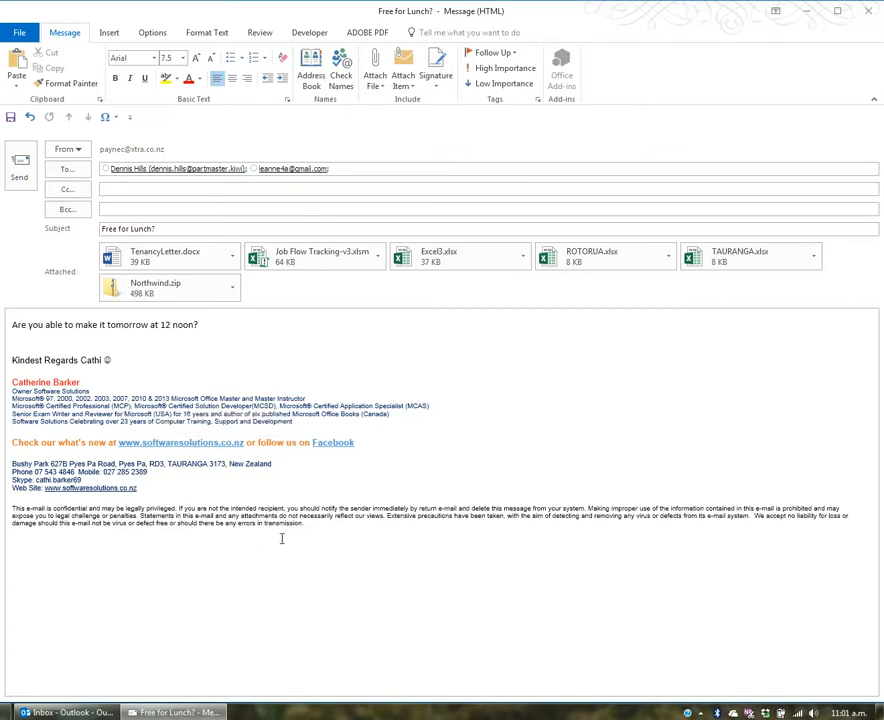
{"action": "left_click", "coordinate": [331, 527]}
{"action": "mouse_move", "coordinate": [331, 525]}
{"action": "left_mouse_down"}
{"action": "mouse_move", "coordinate": [85, 440]}
{"action": "mouse_move", "coordinate": [3, 389]}
{"action": "left_mouse_up"}
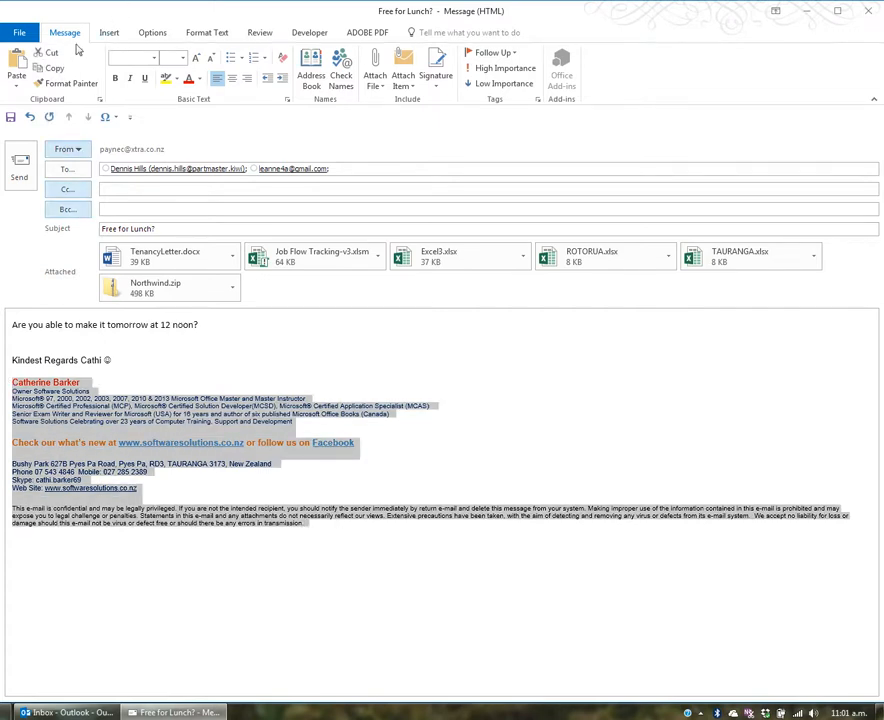
{"action": "left_click", "coordinate": [55, 70]}
{"action": "left_click", "coordinate": [141, 549]}
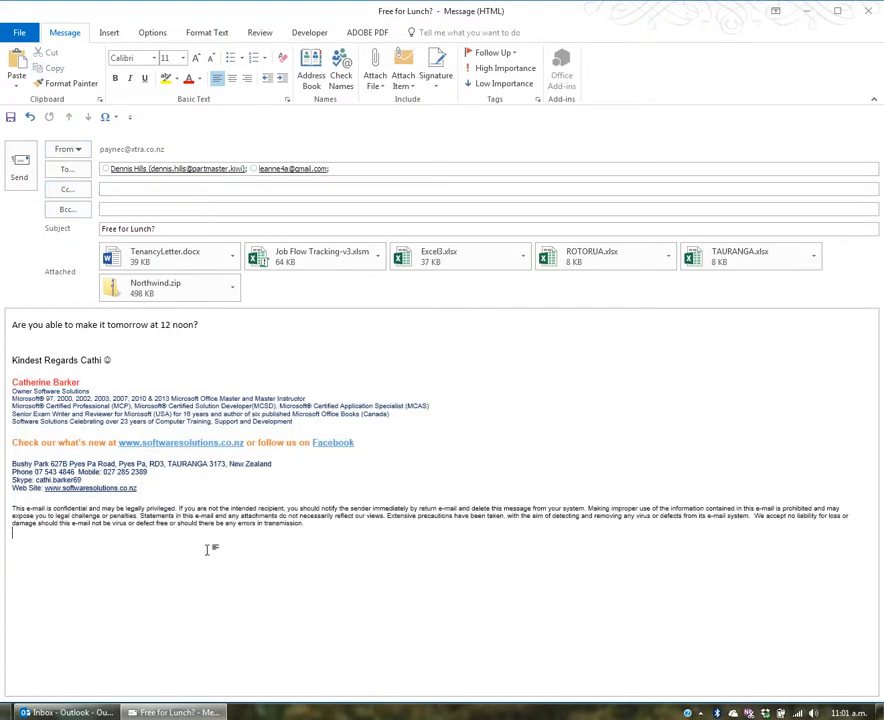
{"action": "key", "text": "Return"}
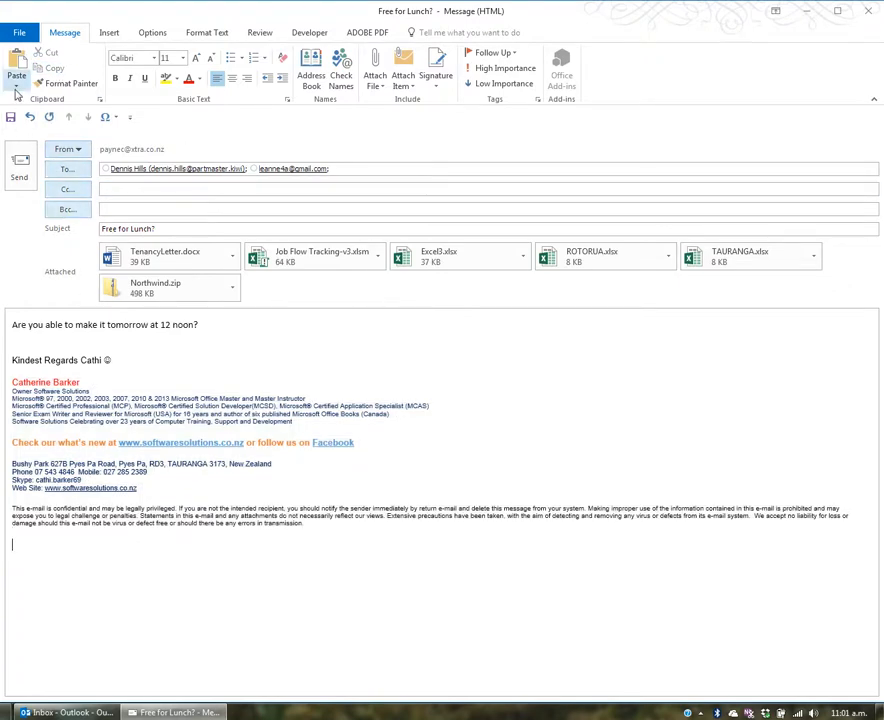
Paste a second copy of the signature and change its name line to the new person's name
{"action": "left_click", "coordinate": [17, 72]}
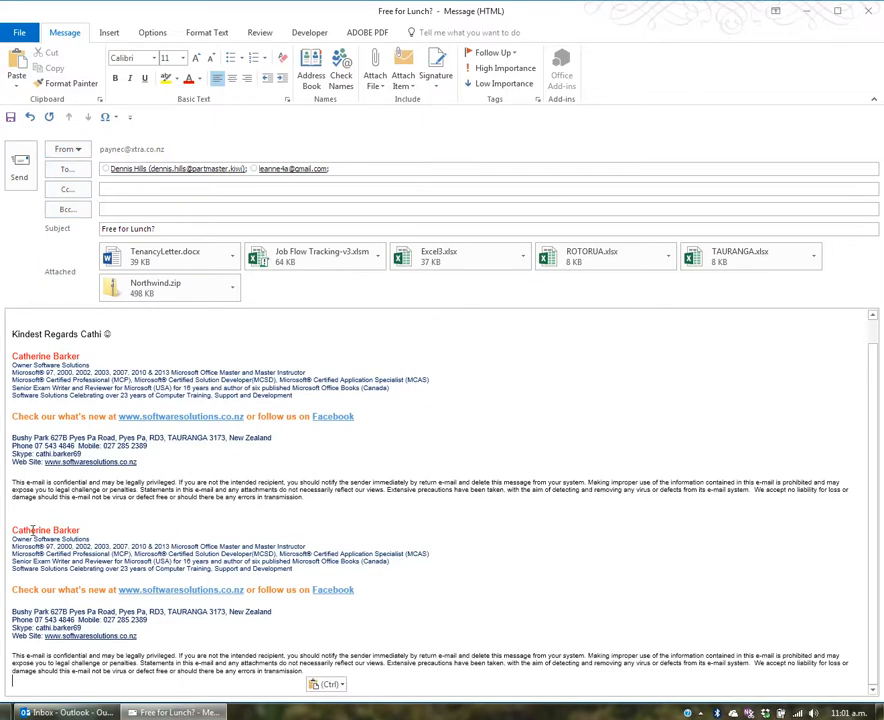
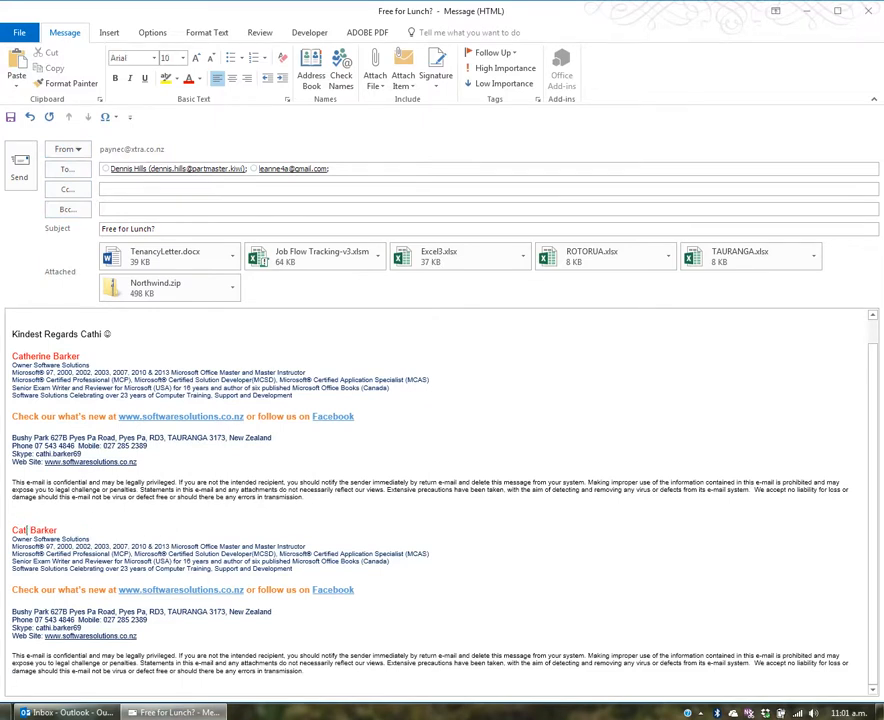
{"action": "key", "text": "End"}
Change Owner to Manager and delete the credential lines and website promotion line, keeping a blank line above the address
{"action": "key", "text": "Down"}
{"action": "key", "text": "ctrl+shift+Right"}
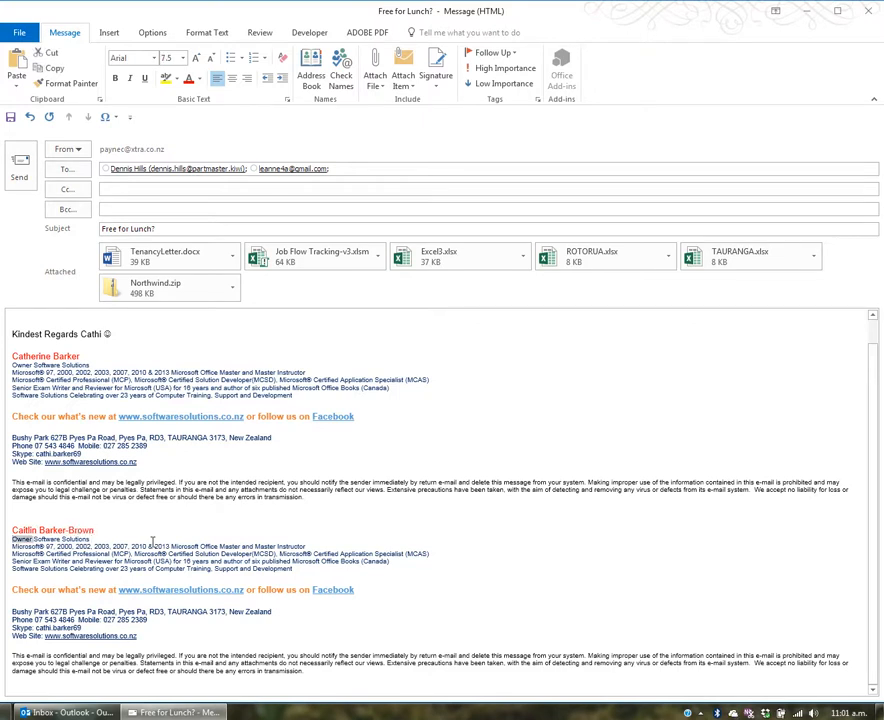
{"action": "type", "text": "Manager"}
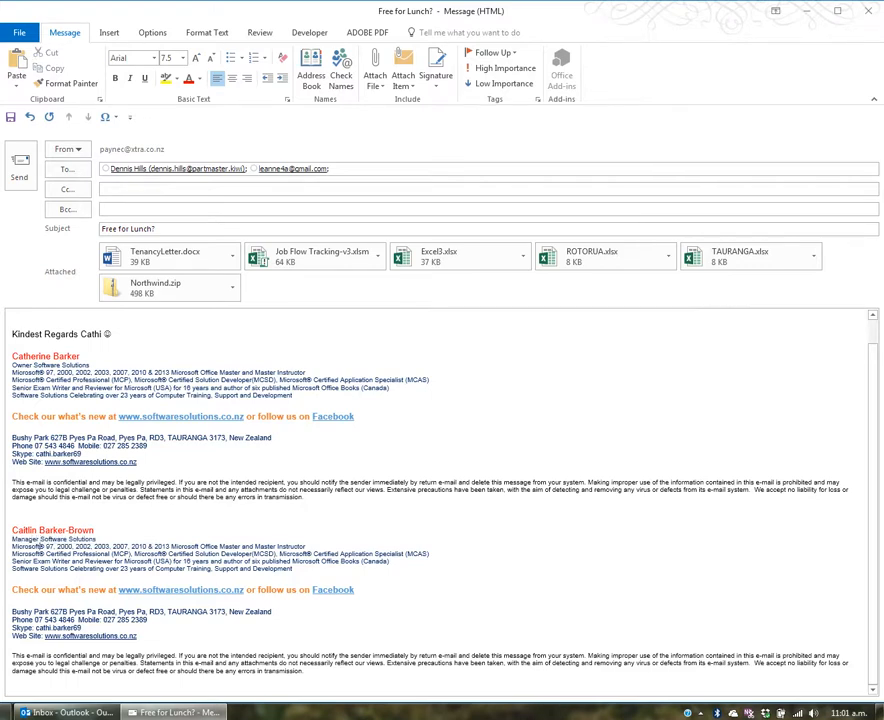
{"action": "key", "text": "shift+Down"}
{"action": "key", "text": "shift+Down"}
{"action": "key", "text": "shift+Down"}
{"action": "key", "text": "shift+Down"}
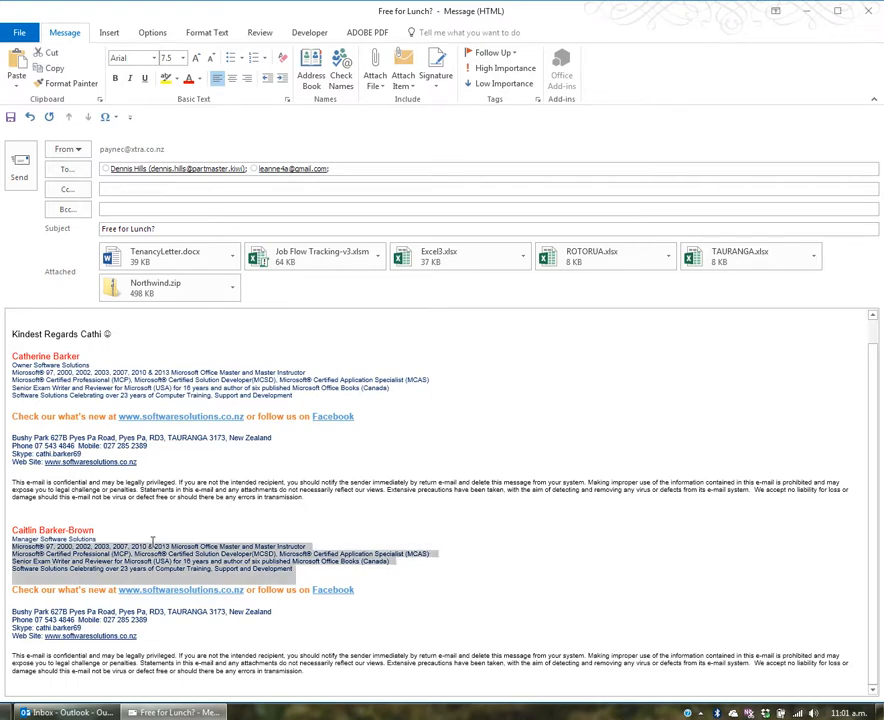
{"action": "key", "text": "Delete"}
{"action": "key", "text": "shift+Down"}
{"action": "key", "text": "shift+Down"}
{"action": "key", "text": "Delete"}
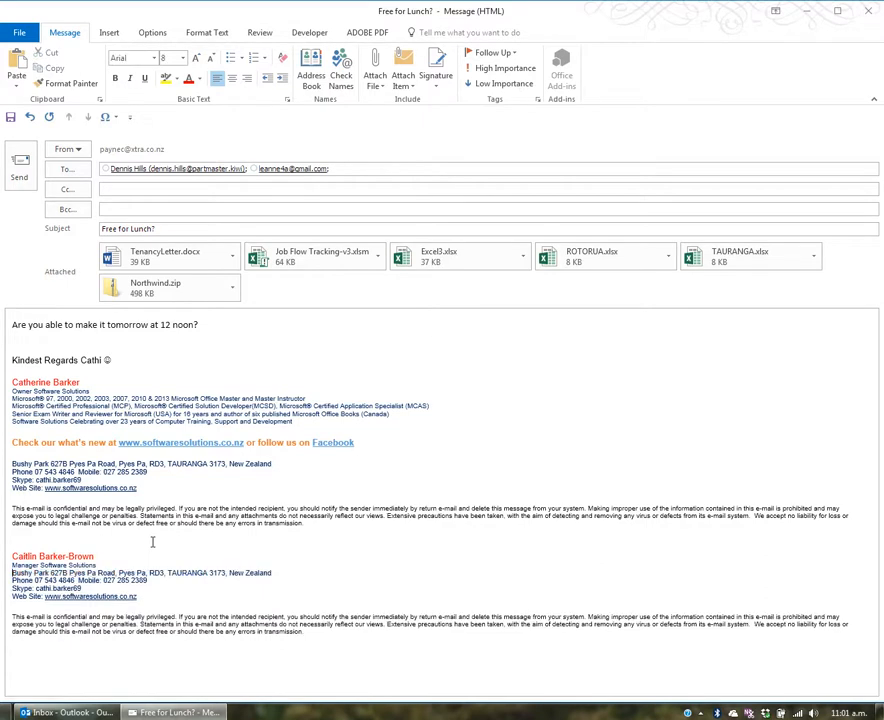
{"action": "key", "text": "Return"}
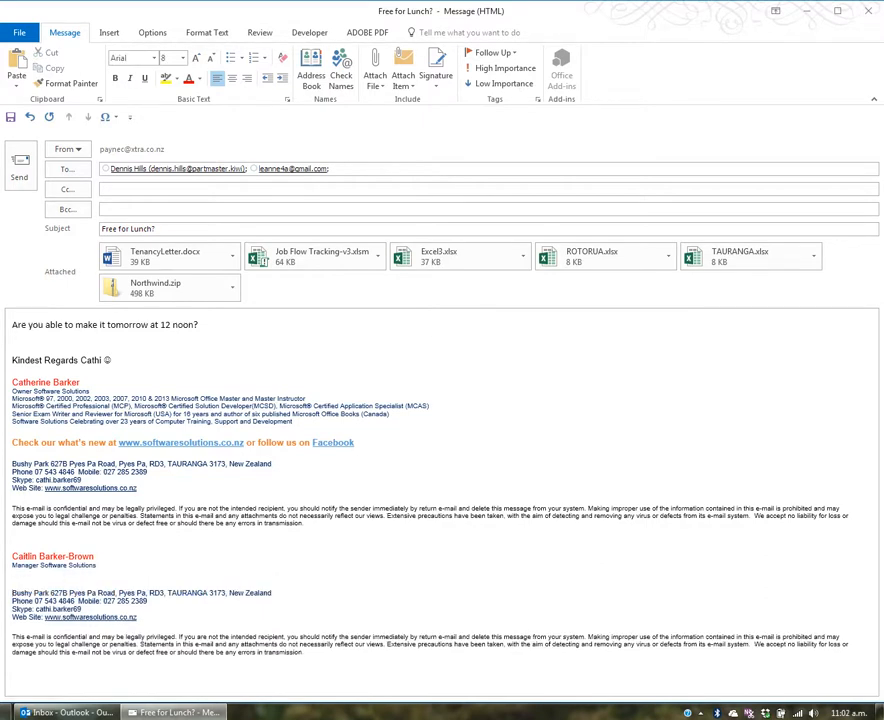
{"action": "key", "text": "BackSpace"}
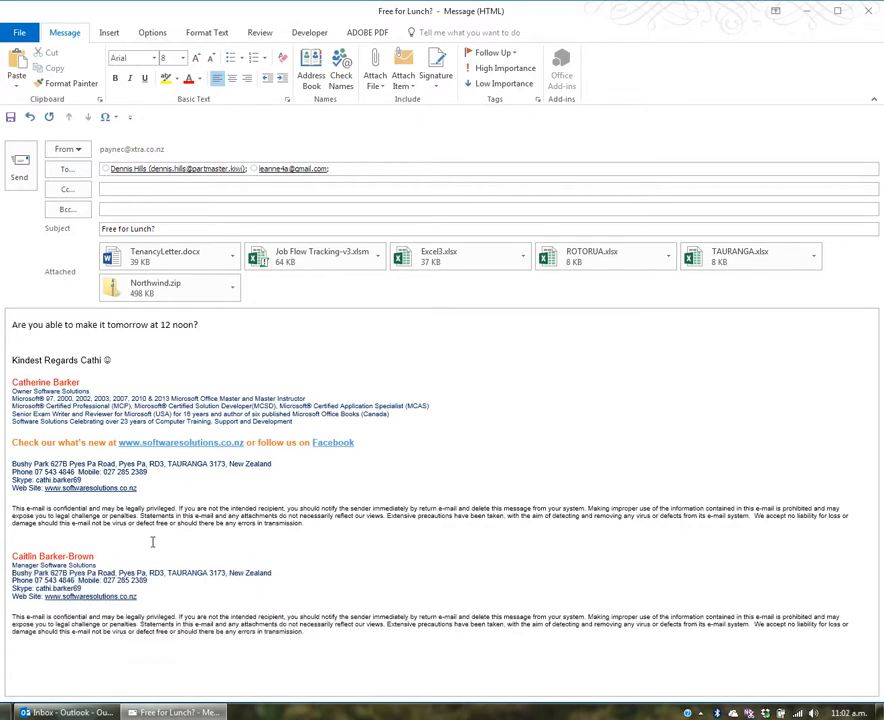
{"action": "key", "text": "Return"}
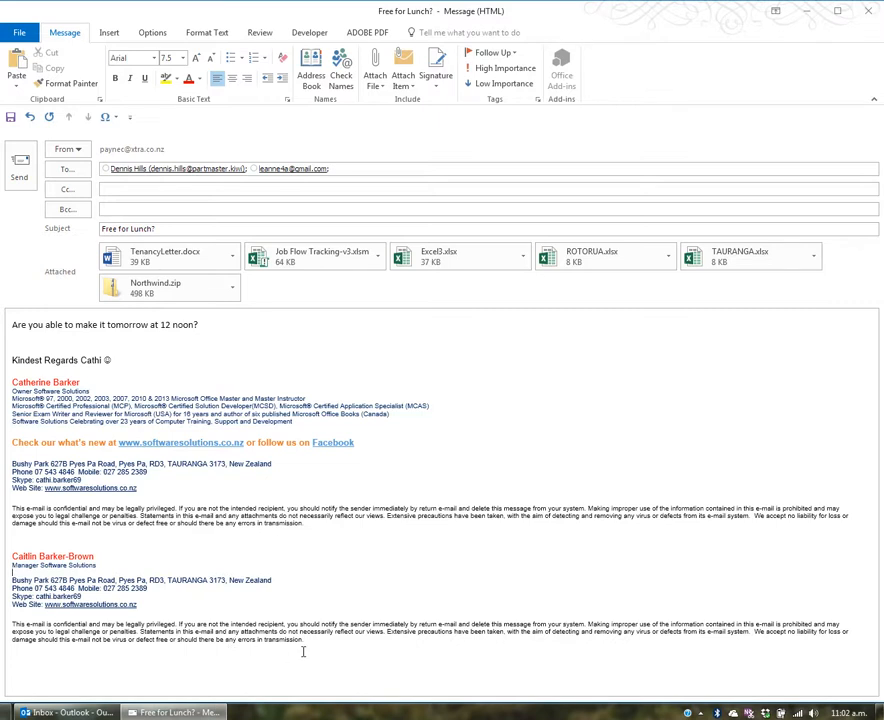
Make the Manager Software Solutions line 10 pt and green
{"action": "left_click", "coordinate": [50, 554]}
{"action": "left_click", "coordinate": [100, 566]}
{"action": "key", "text": "shift+Home"}
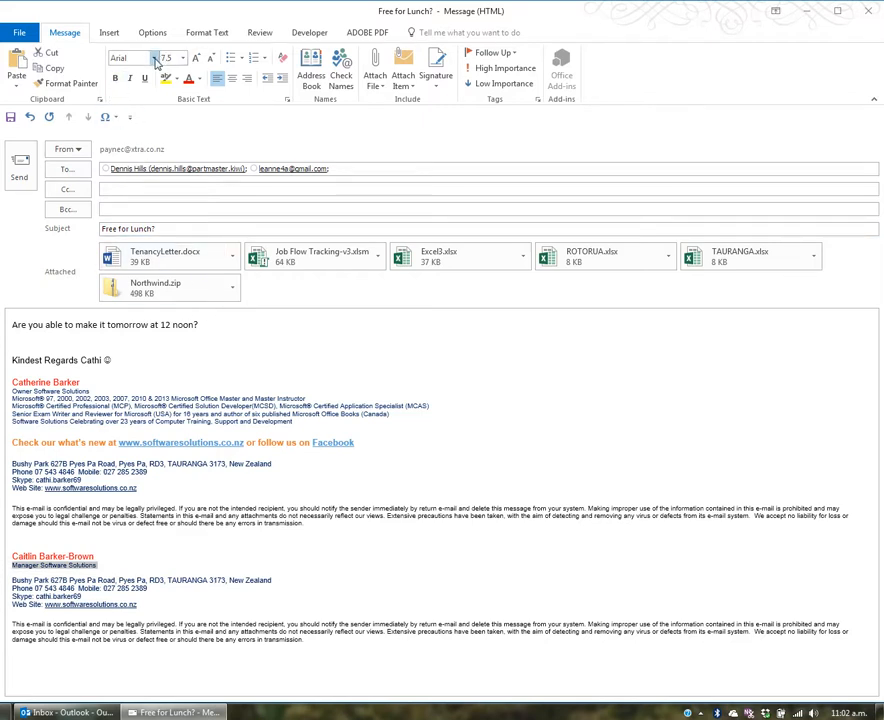
{"action": "left_click", "coordinate": [182, 58]}
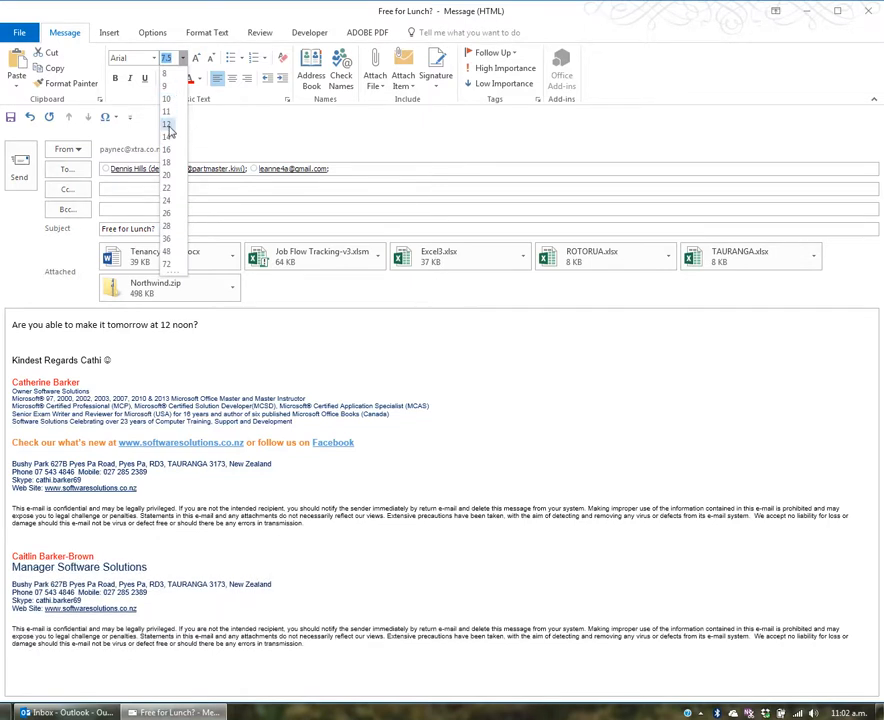
{"action": "left_click", "coordinate": [168, 99]}
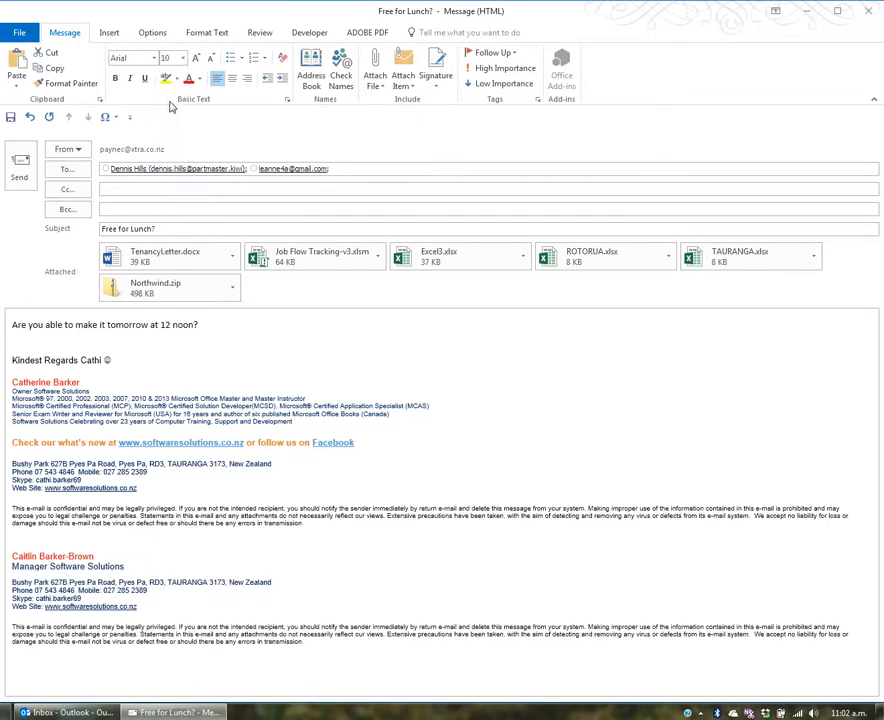
{"action": "left_click", "coordinate": [199, 78]}
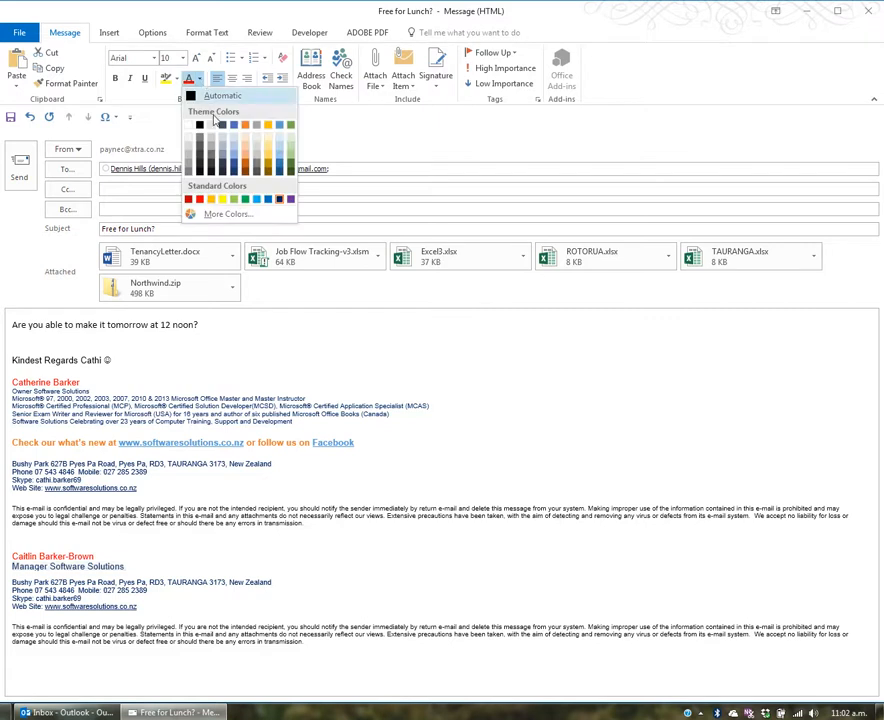
{"action": "left_click", "coordinate": [291, 164]}
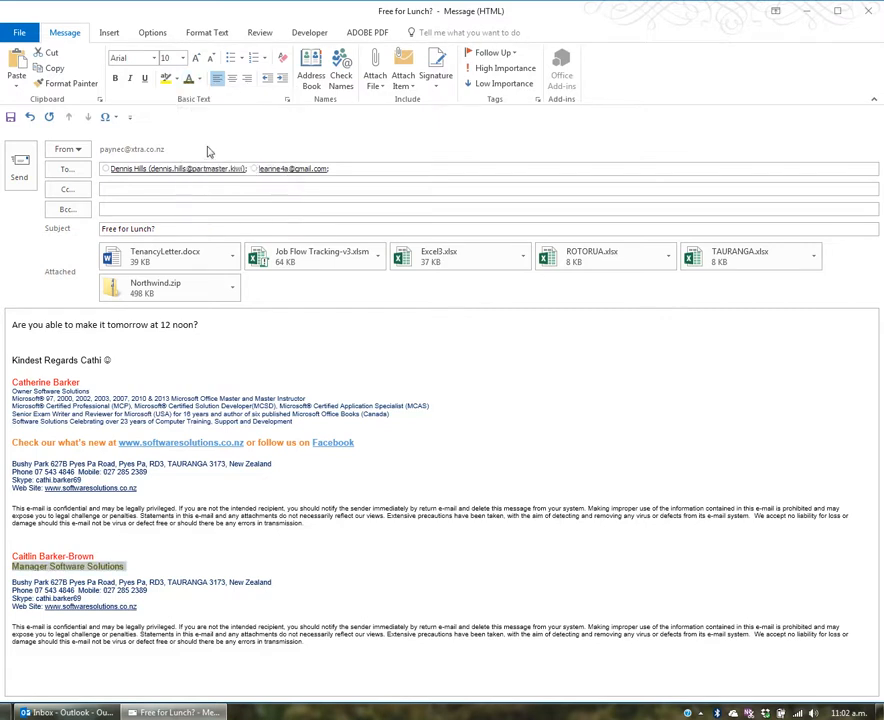
Toggle bold, italic and underline on and off so the title stays plain, then select the second signature
{"action": "left_click", "coordinate": [114, 80]}
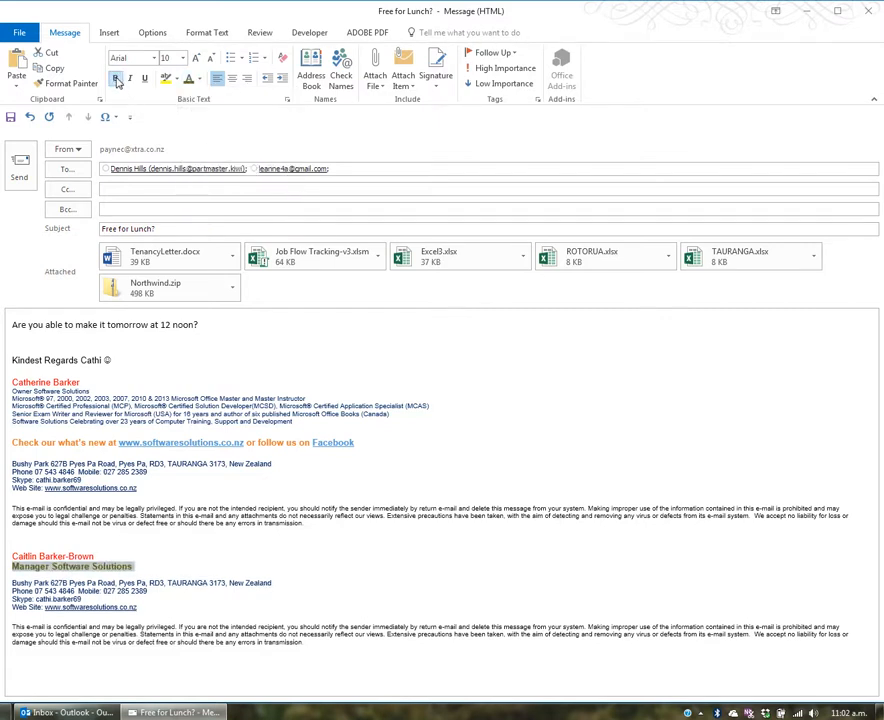
{"action": "left_click", "coordinate": [130, 79]}
{"action": "left_click", "coordinate": [146, 80]}
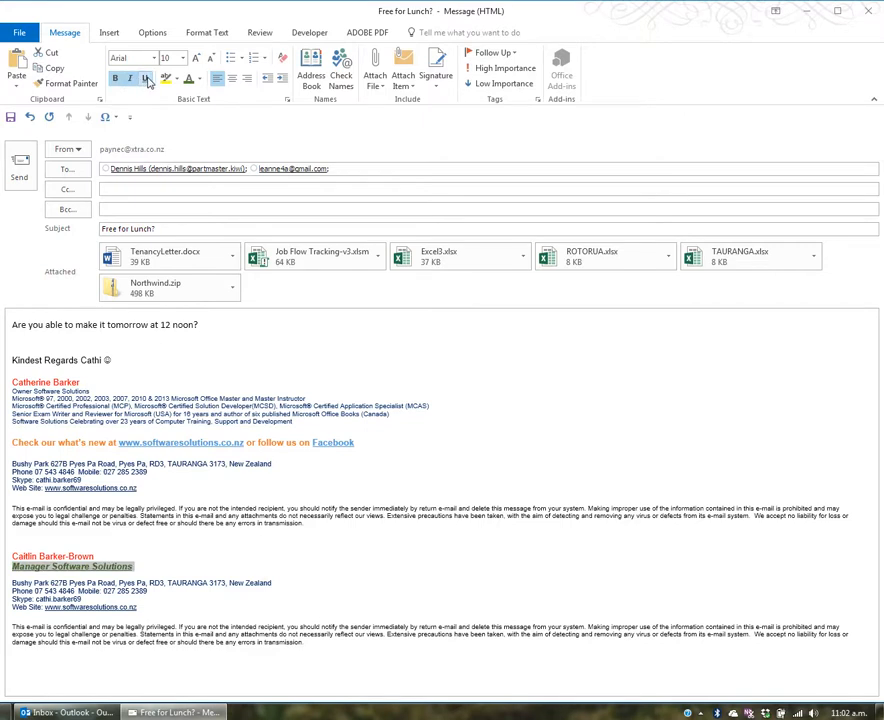
{"action": "left_click", "coordinate": [146, 80]}
{"action": "left_click", "coordinate": [130, 79]}
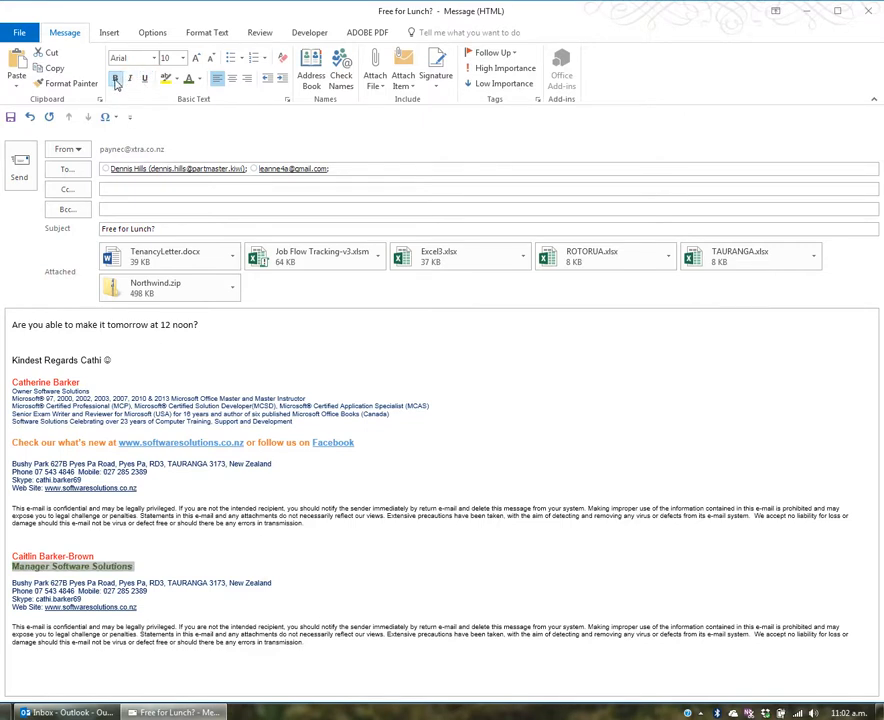
{"action": "left_click", "coordinate": [115, 80]}
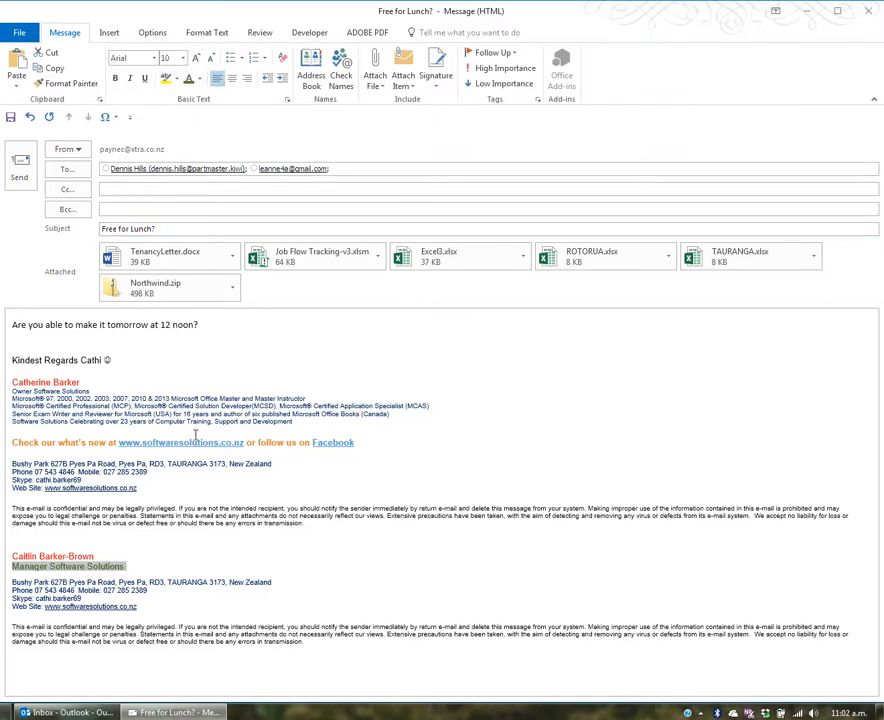
{"action": "left_click", "coordinate": [148, 590]}
{"action": "left_click_drag", "start_coordinate": [304, 641], "coordinate": [12, 552]}
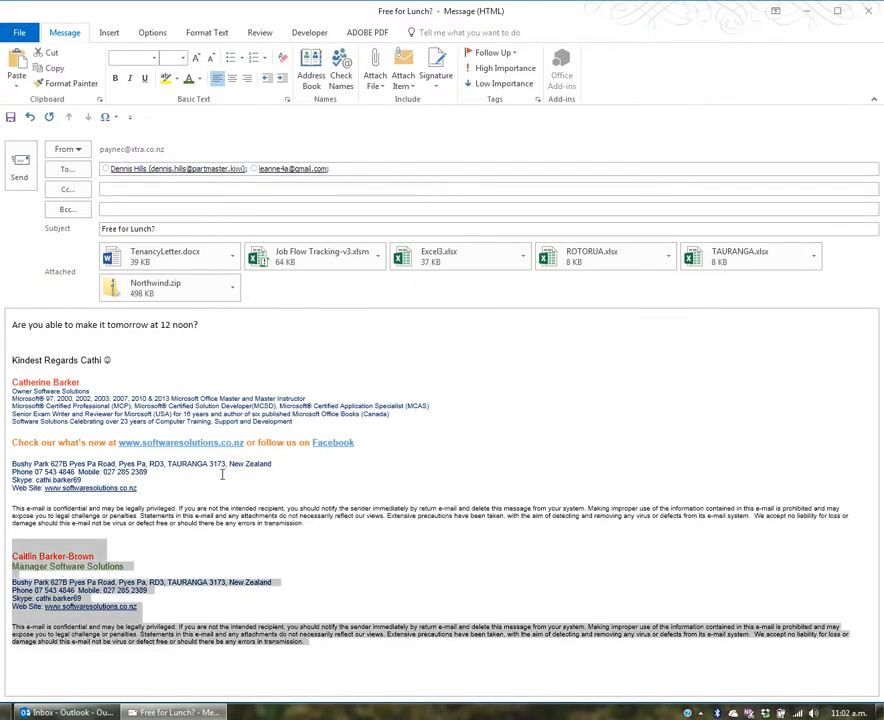
Open Signatures and Stationery from the Signature menu, cancel it once, then reopen it
{"action": "left_click", "coordinate": [437, 87]}
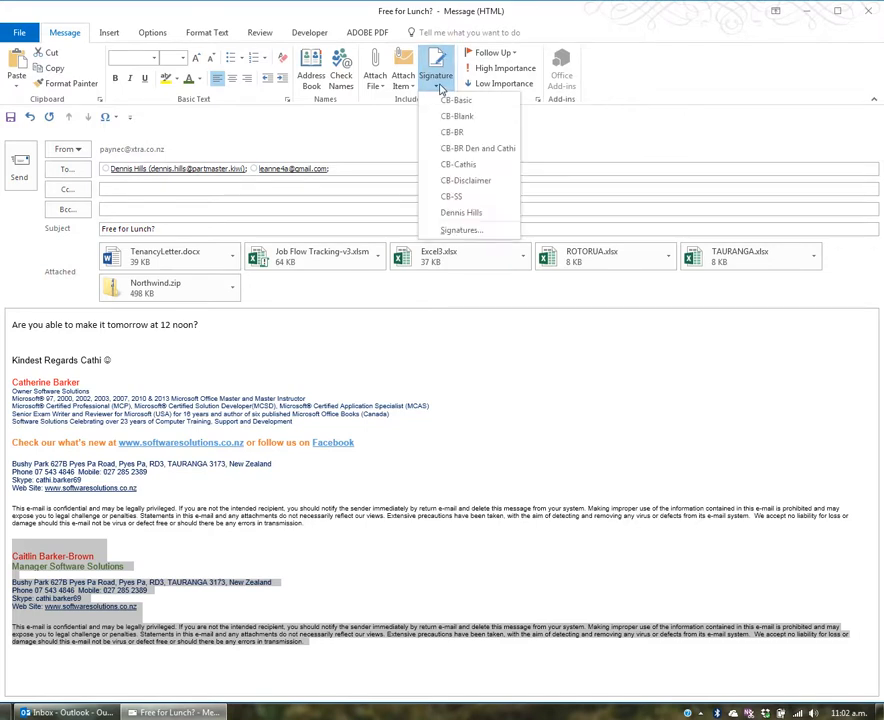
{"action": "left_click", "coordinate": [461, 231]}
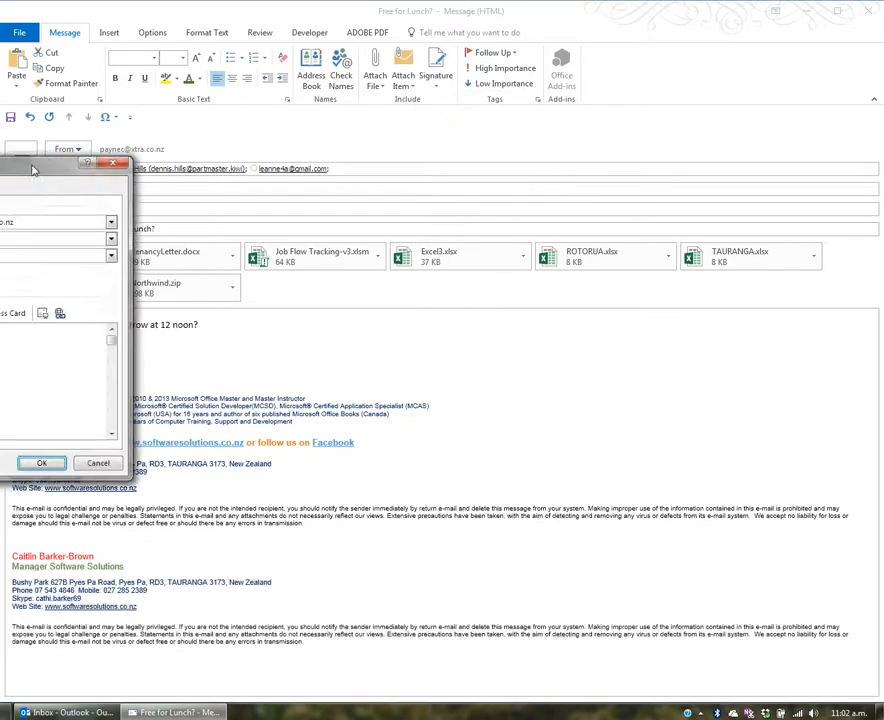
{"action": "left_click_drag", "start_coordinate": [33, 170], "coordinate": [541, 197]}
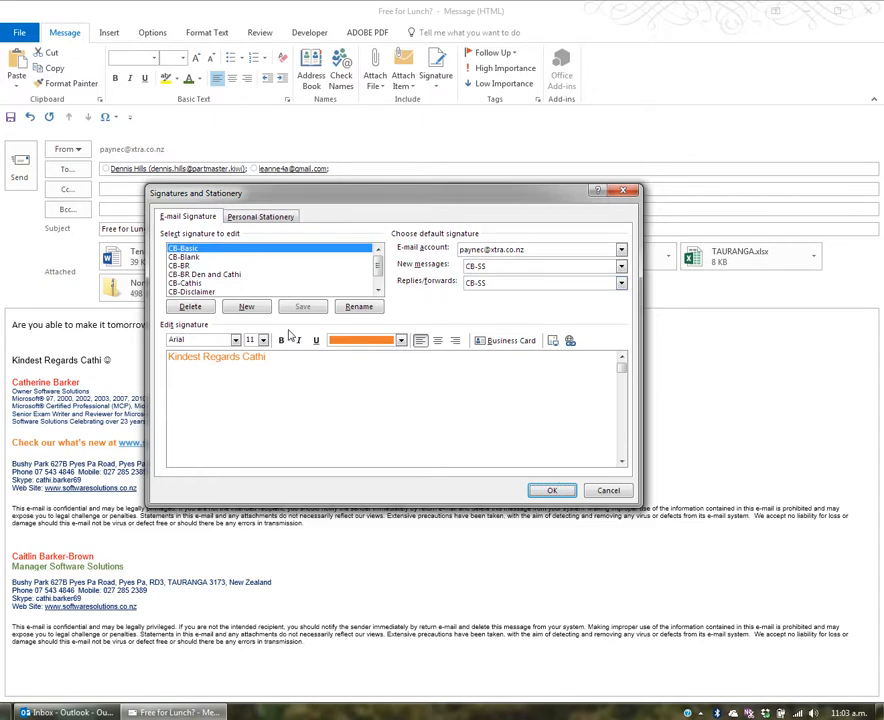
{"action": "left_click", "coordinate": [608, 490]}
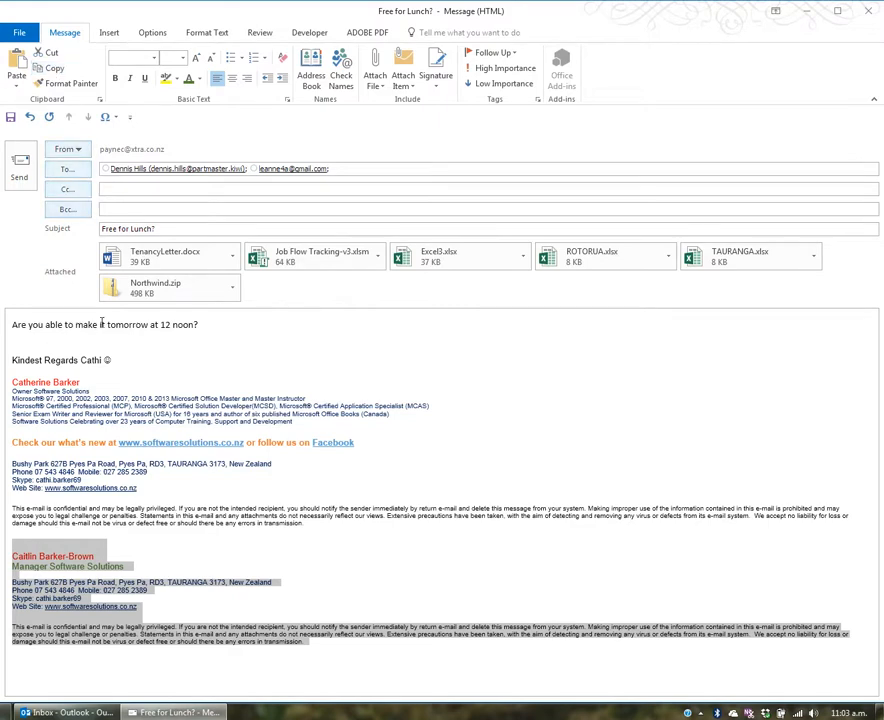
{"action": "left_click", "coordinate": [437, 82]}
{"action": "left_click", "coordinate": [478, 232]}
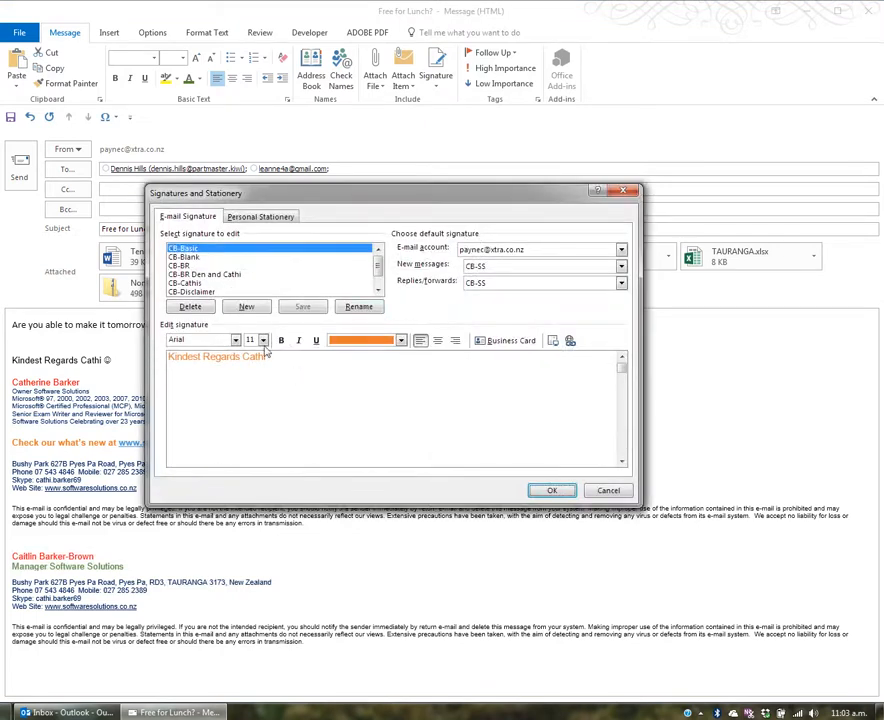
Create a new signature named after the colleague, paste the manager block keeping source formatting, and save it
{"action": "left_click", "coordinate": [247, 307]}
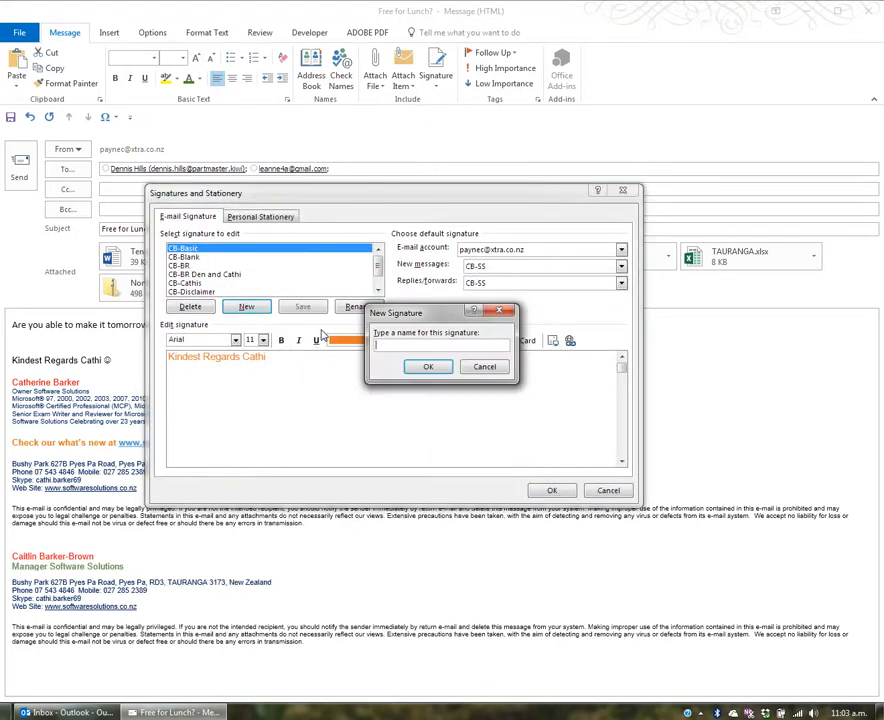
{"action": "type", "text": "Caitlin"}
{"action": "left_click", "coordinate": [435, 369]}
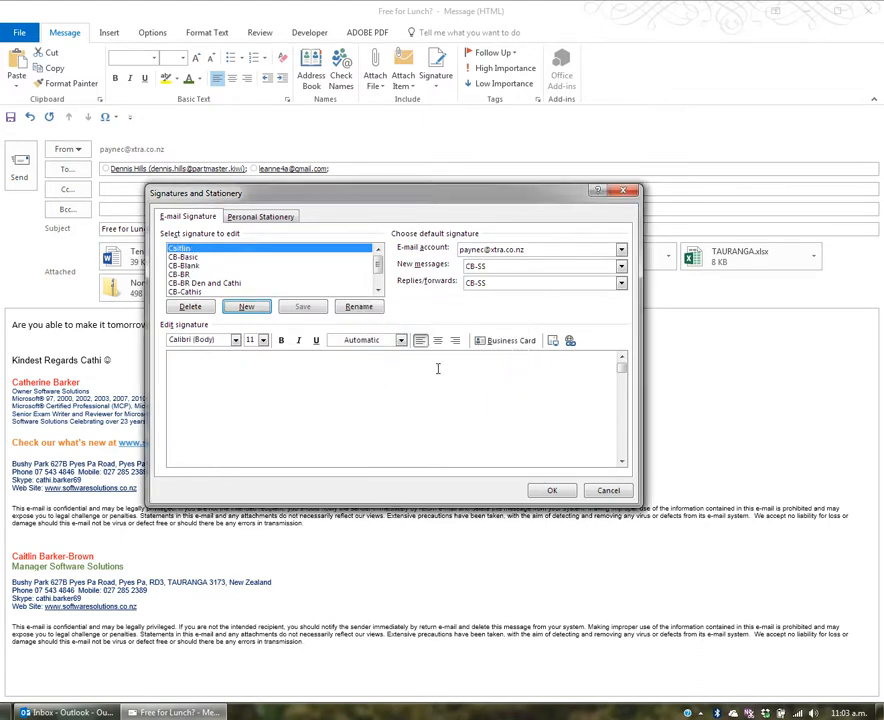
{"action": "right_click", "coordinate": [184, 361]}
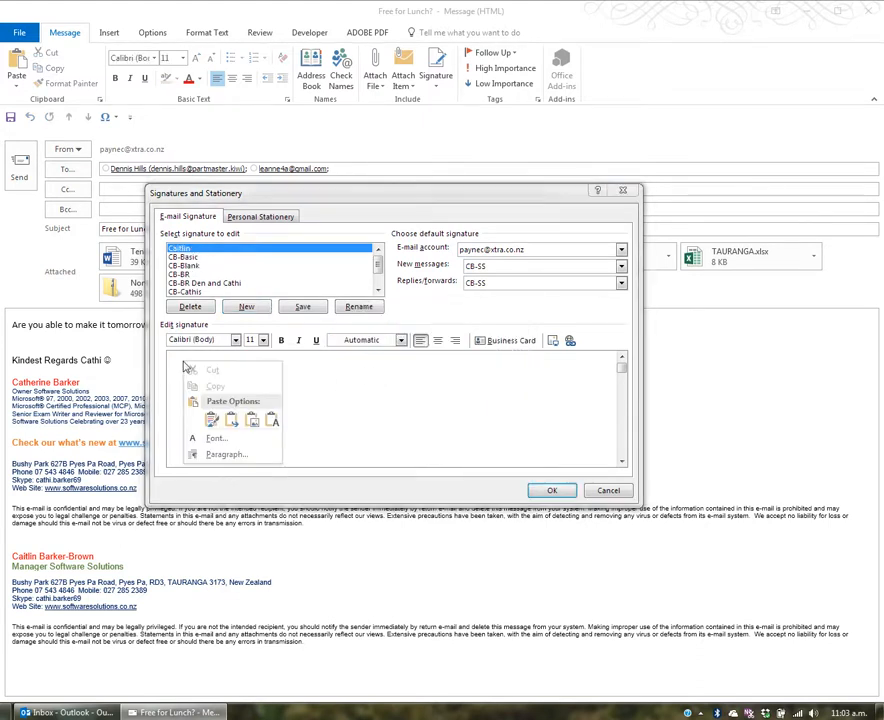
{"action": "left_click", "coordinate": [211, 423]}
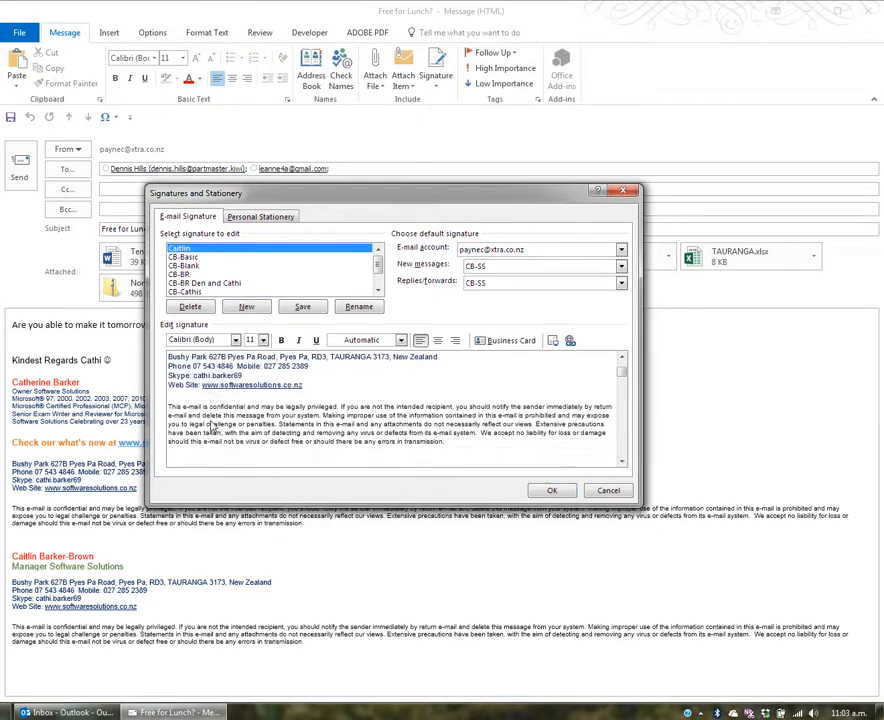
{"action": "left_click", "coordinate": [622, 358]}
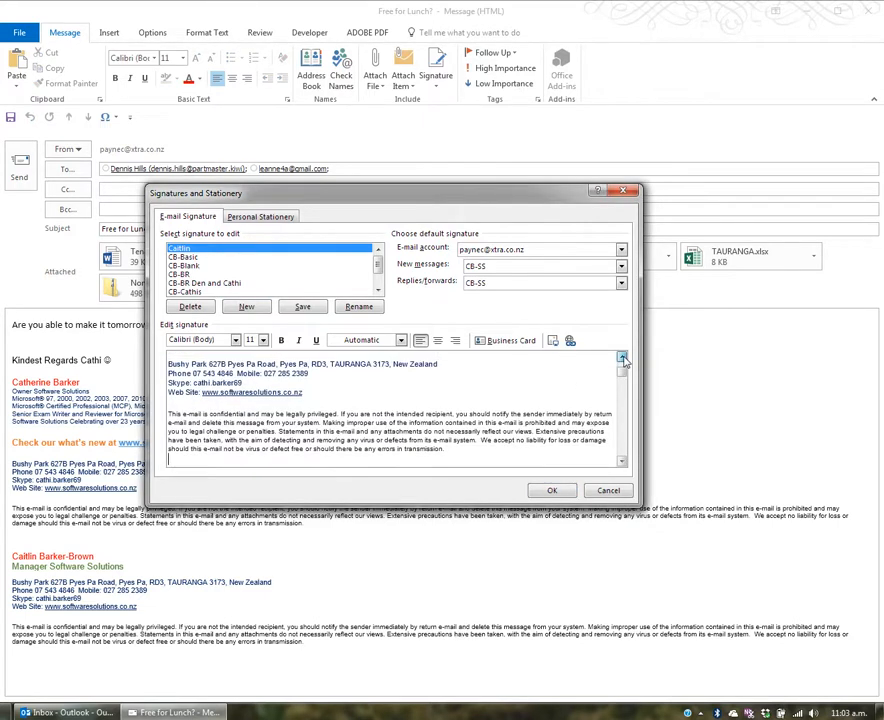
{"action": "left_click", "coordinate": [622, 358]}
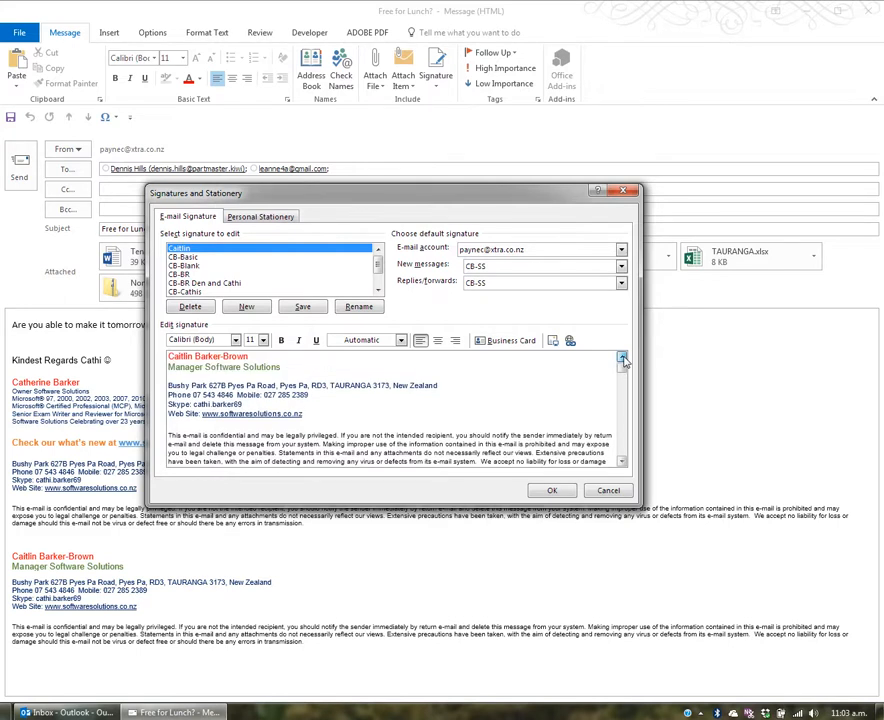
{"action": "left_click", "coordinate": [304, 307]}
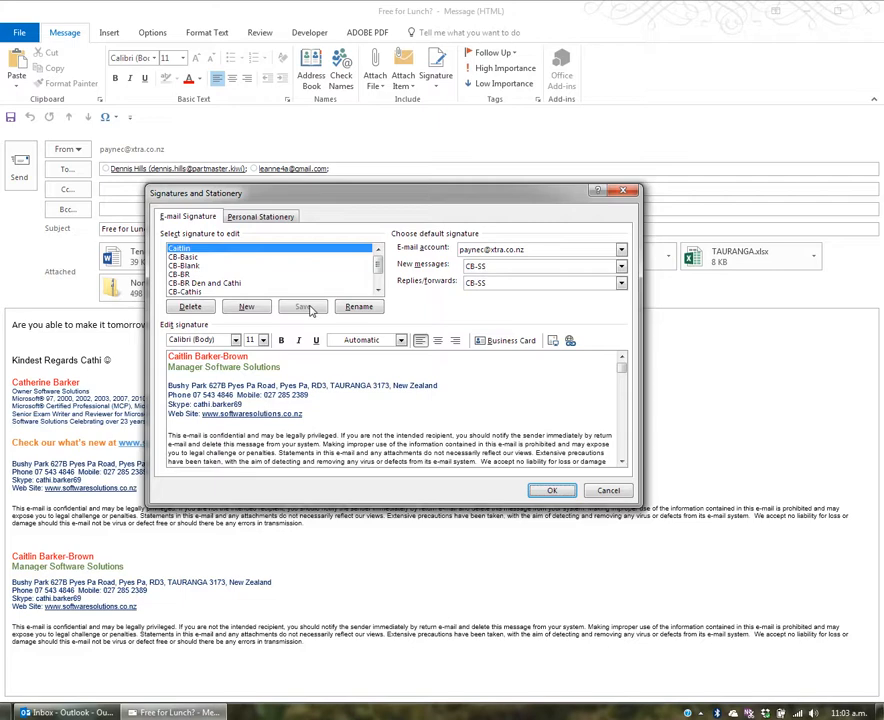
Close signature settings, delete the extra pasted block, and swap in the new manager signature
{"action": "left_click", "coordinate": [553, 490]}
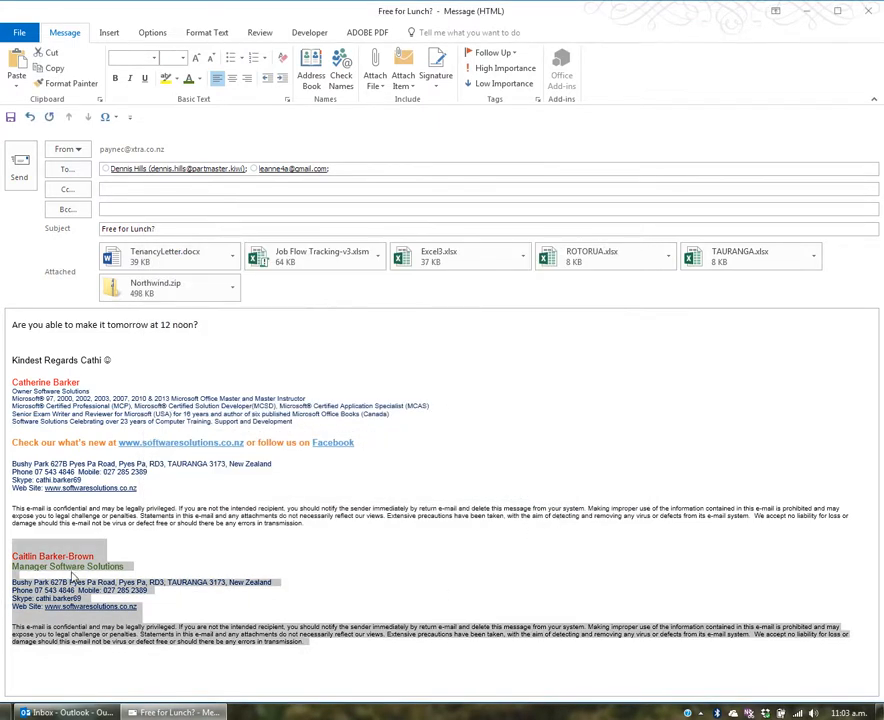
{"action": "key", "text": "Delete"}
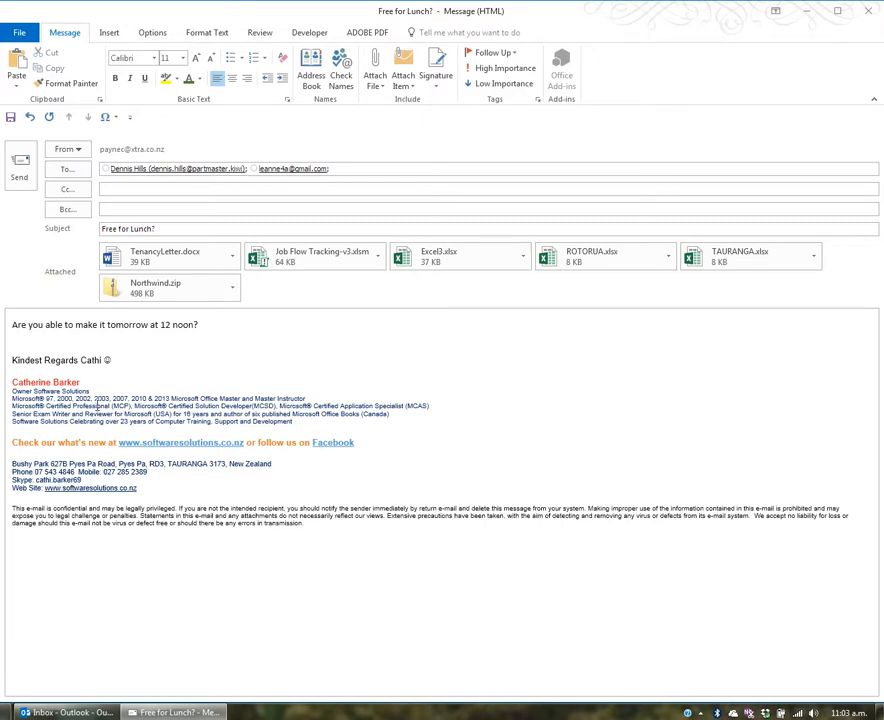
{"action": "right_click", "coordinate": [97, 407]}
{"action": "left_click", "coordinate": [136, 415]}
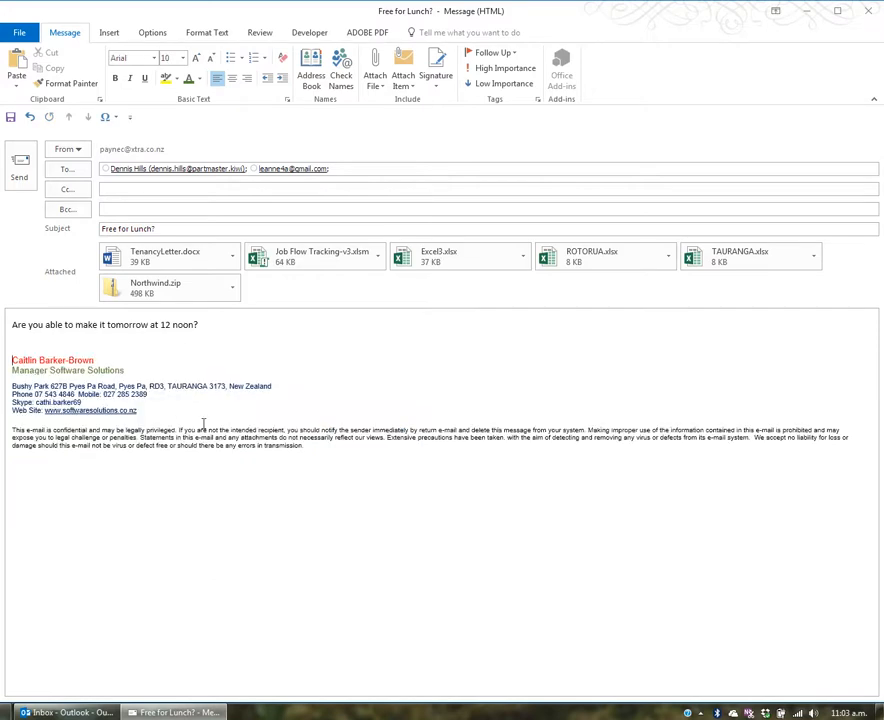
Switch the message signature back to CB-SS from the signature shortcut menu
{"action": "right_click", "coordinate": [67, 369]}
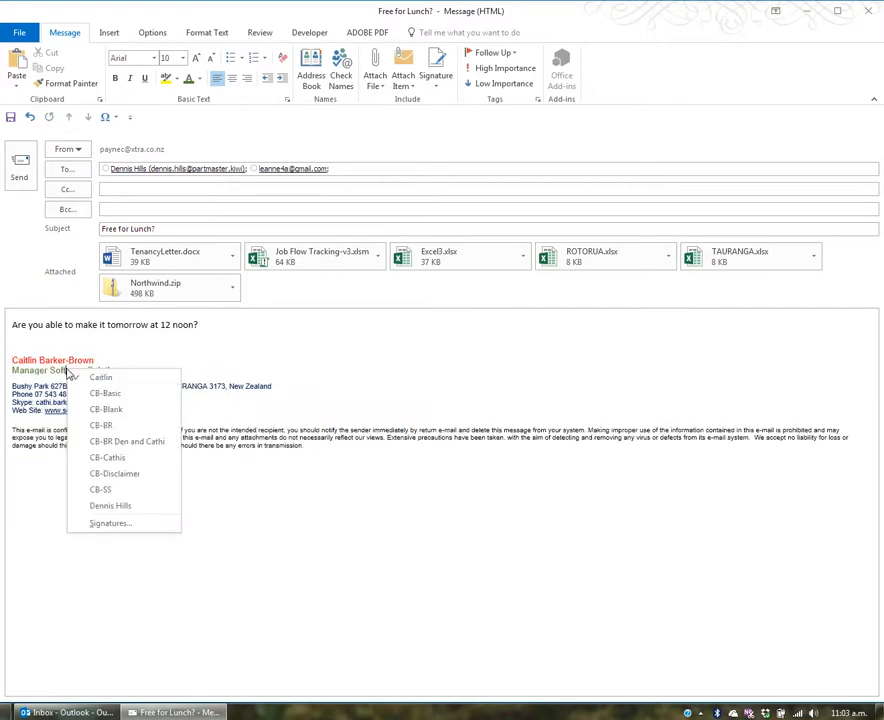
{"action": "left_click", "coordinate": [126, 490]}
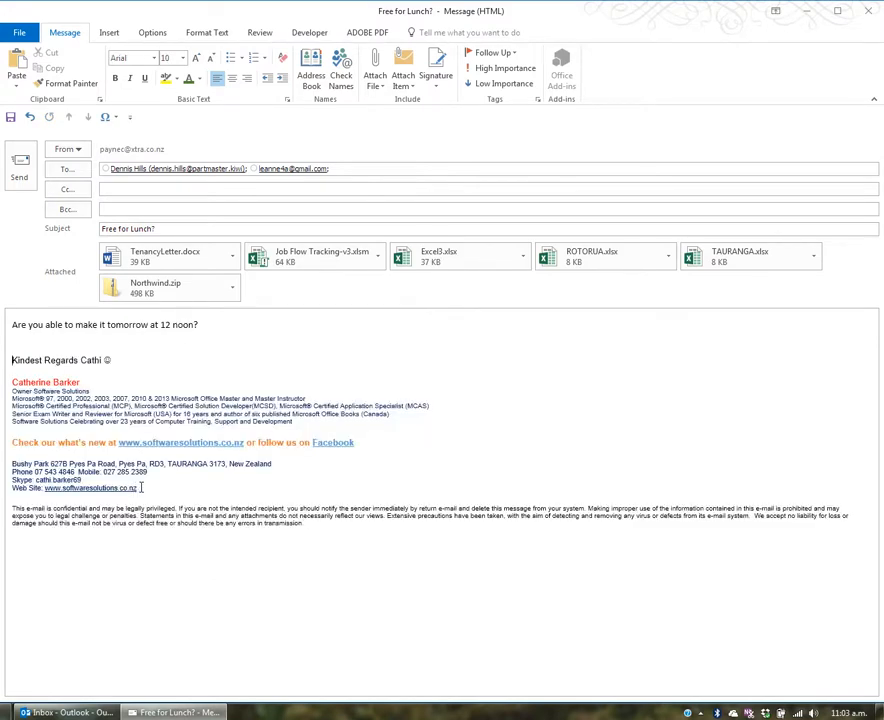
{"action": "right_click", "coordinate": [76, 406]}
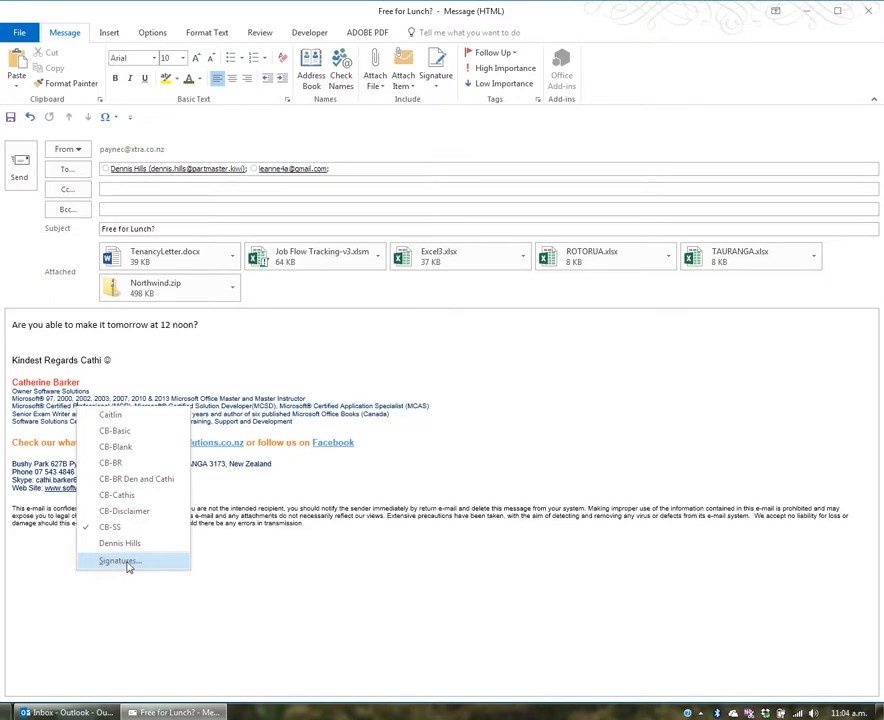
Change the CB-SS signature's credentials from 16 years to 17 years and save it
{"action": "left_click", "coordinate": [120, 561]}
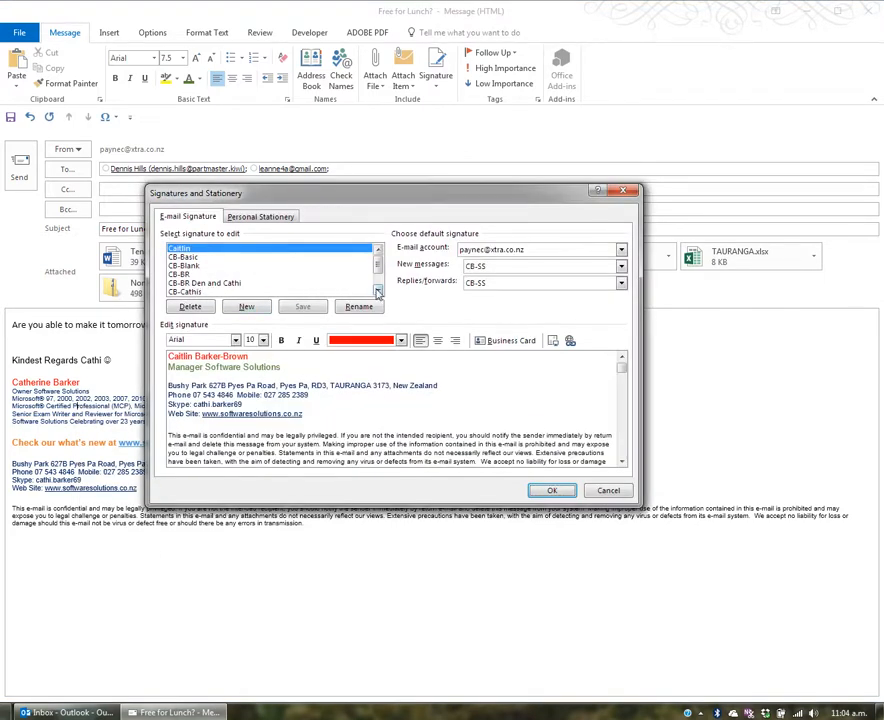
{"action": "left_click", "coordinate": [378, 290]}
{"action": "left_click", "coordinate": [378, 290]}
{"action": "left_click", "coordinate": [378, 290]}
{"action": "left_click", "coordinate": [189, 283]}
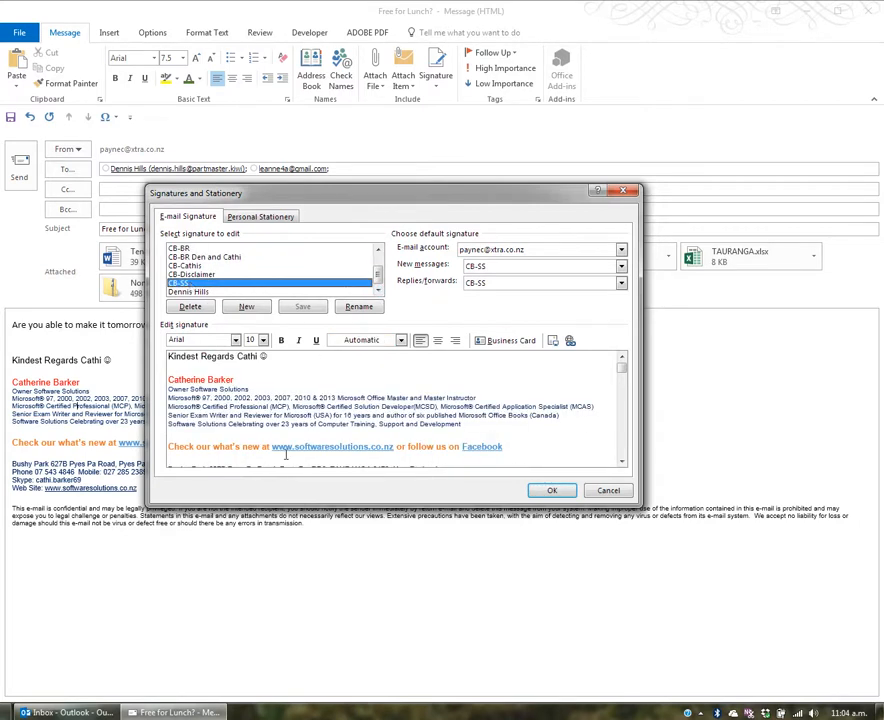
{"action": "left_click", "coordinate": [440, 427]}
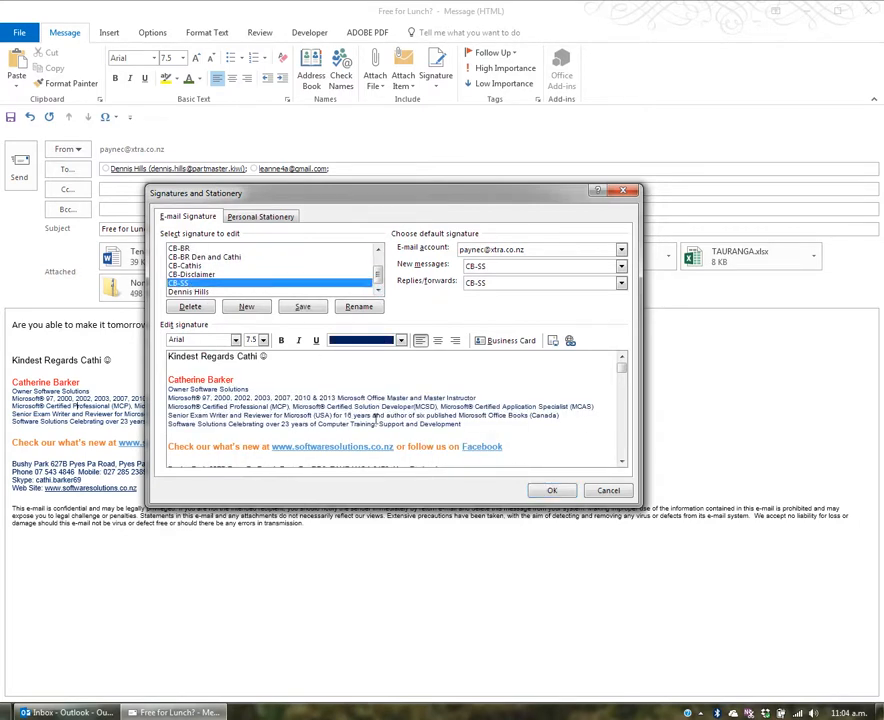
{"action": "left_click", "coordinate": [351, 415]}
{"action": "key", "text": "BackSpace"}
{"action": "type", "text": "7"}
{"action": "left_click", "coordinate": [311, 308]}
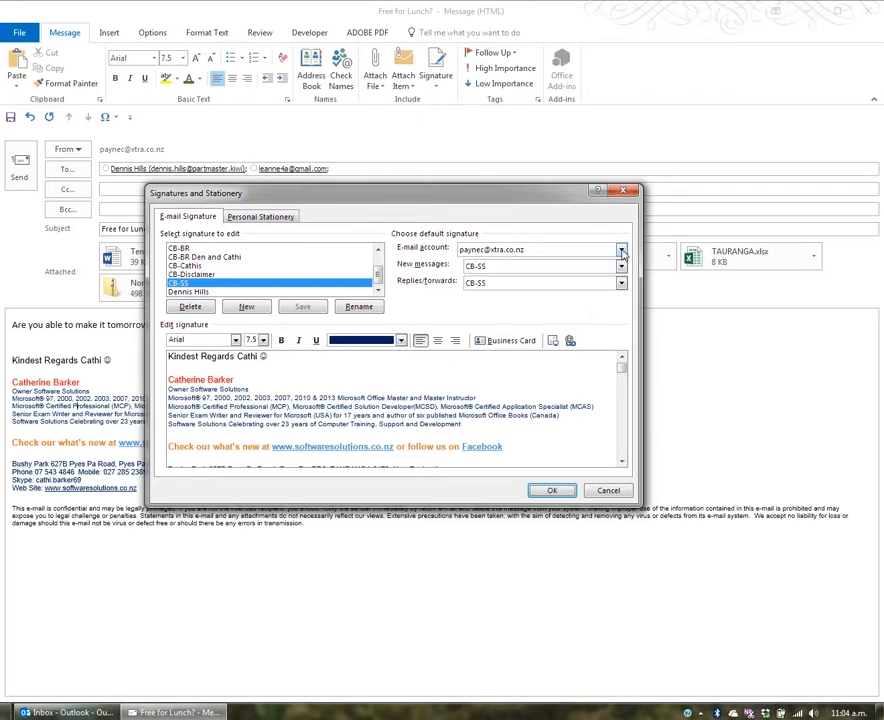
Check another account's default signatures, keeping CB-BR for new messages, then return to the original account
{"action": "left_click", "coordinate": [621, 251]}
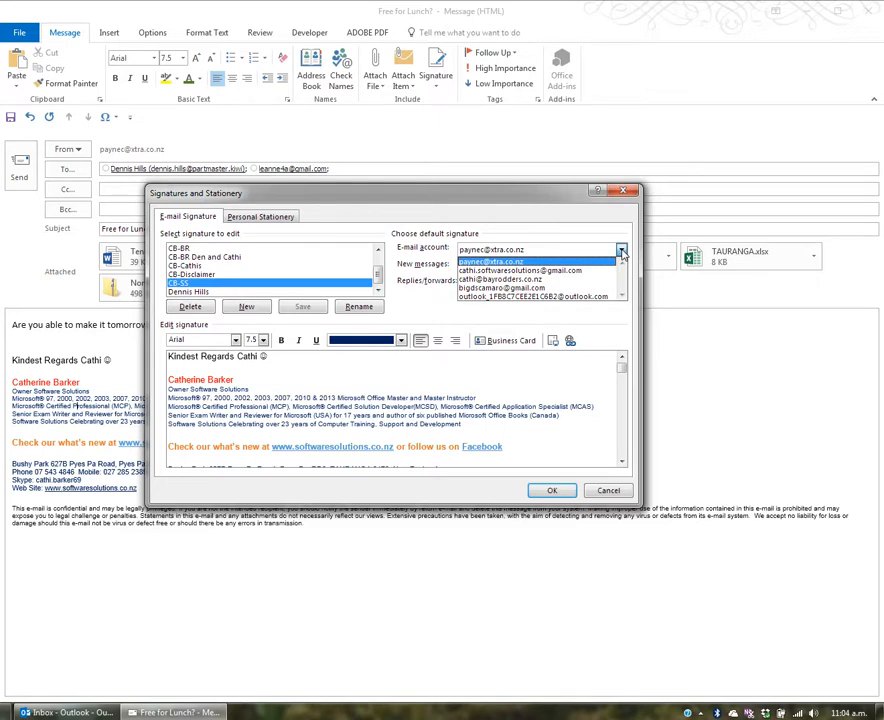
{"action": "left_click", "coordinate": [605, 279]}
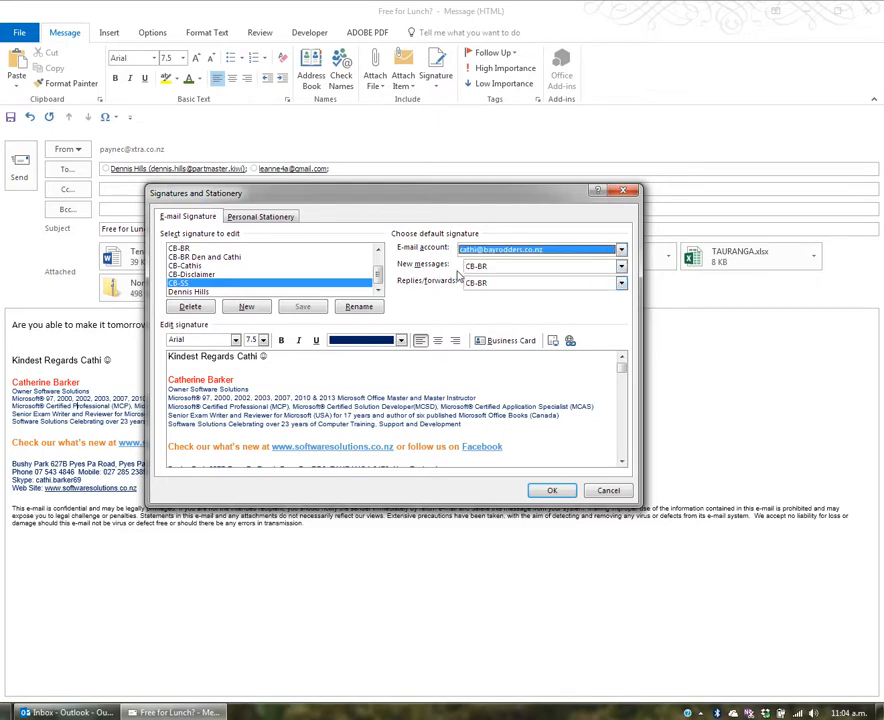
{"action": "left_click", "coordinate": [621, 267]}
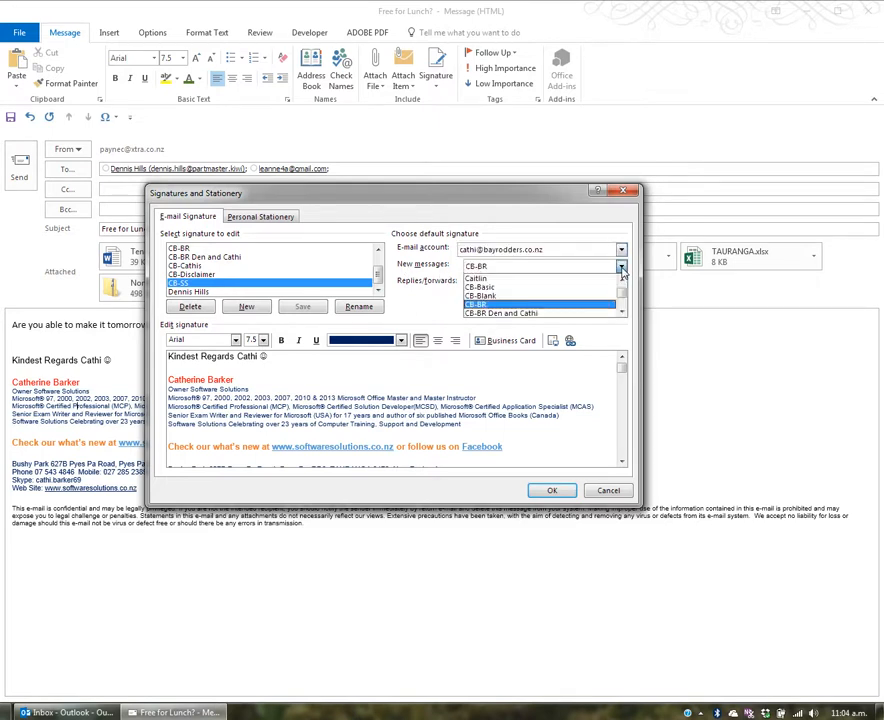
{"action": "left_click", "coordinate": [621, 270]}
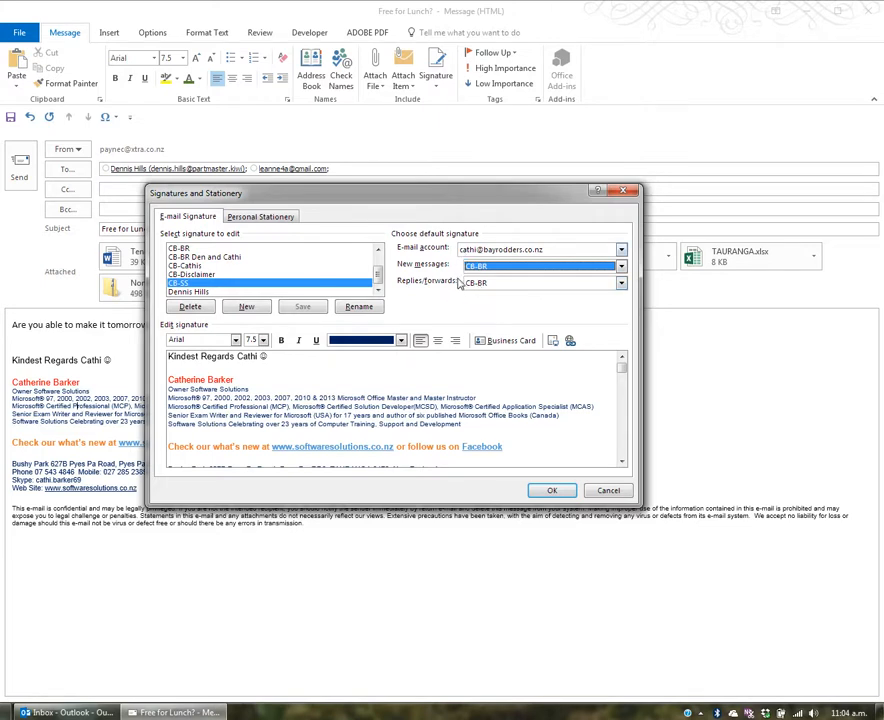
{"action": "left_click", "coordinate": [621, 249]}
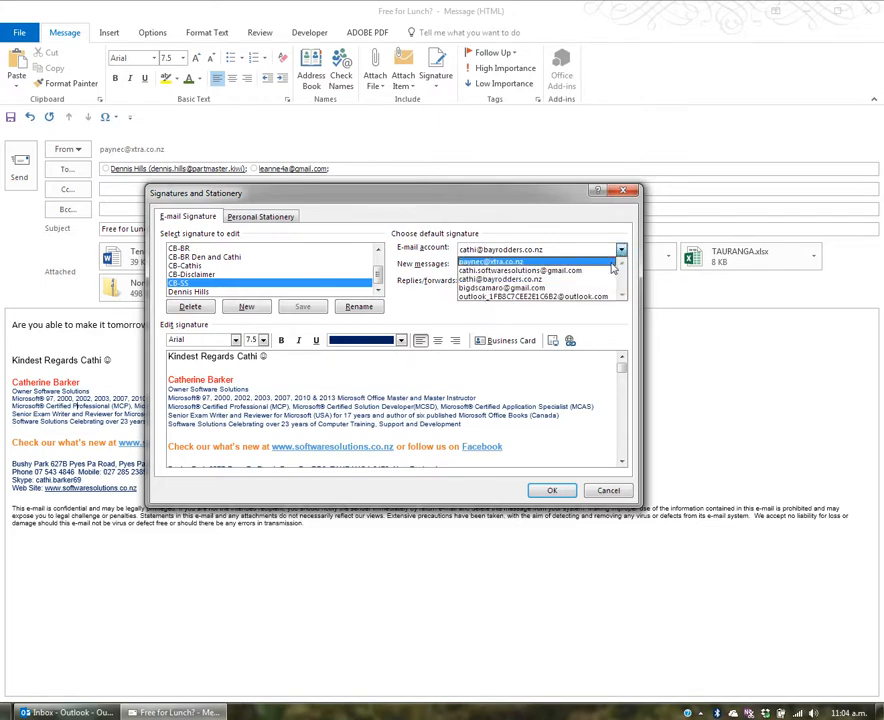
{"action": "left_click", "coordinate": [614, 265]}
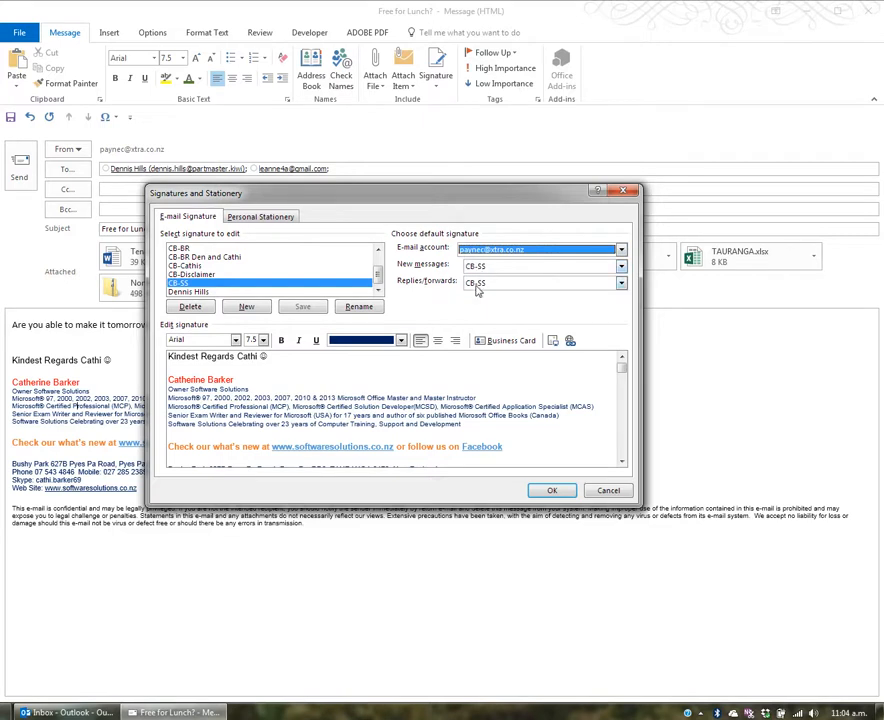
Review the Gmail and Outlook.com accounts' default signatures, then cancel without saving changes
{"action": "left_click", "coordinate": [621, 251]}
{"action": "left_click", "coordinate": [603, 270]}
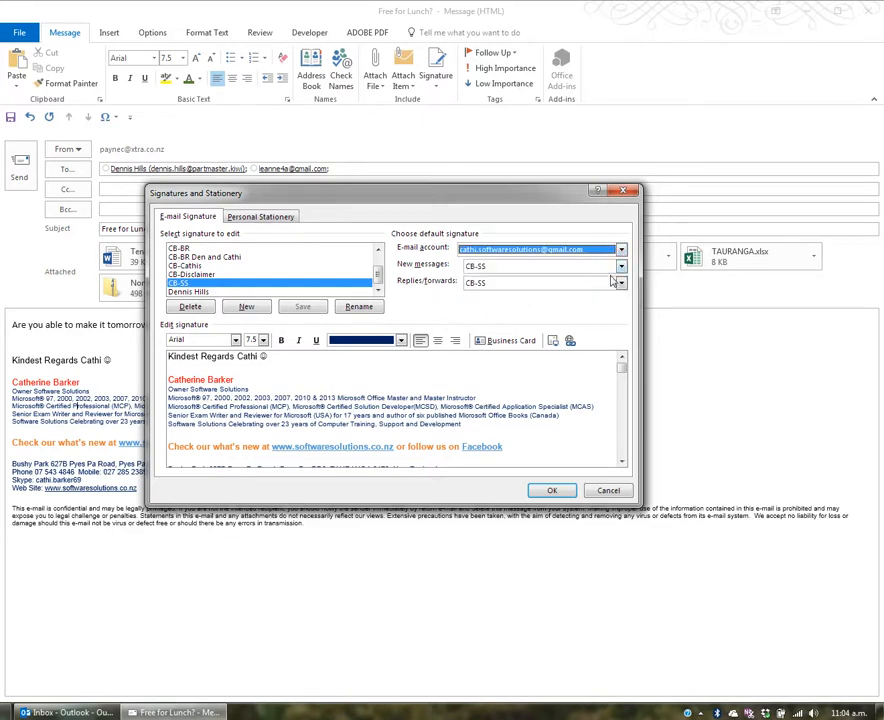
{"action": "left_click", "coordinate": [621, 250]}
{"action": "left_click", "coordinate": [585, 287]}
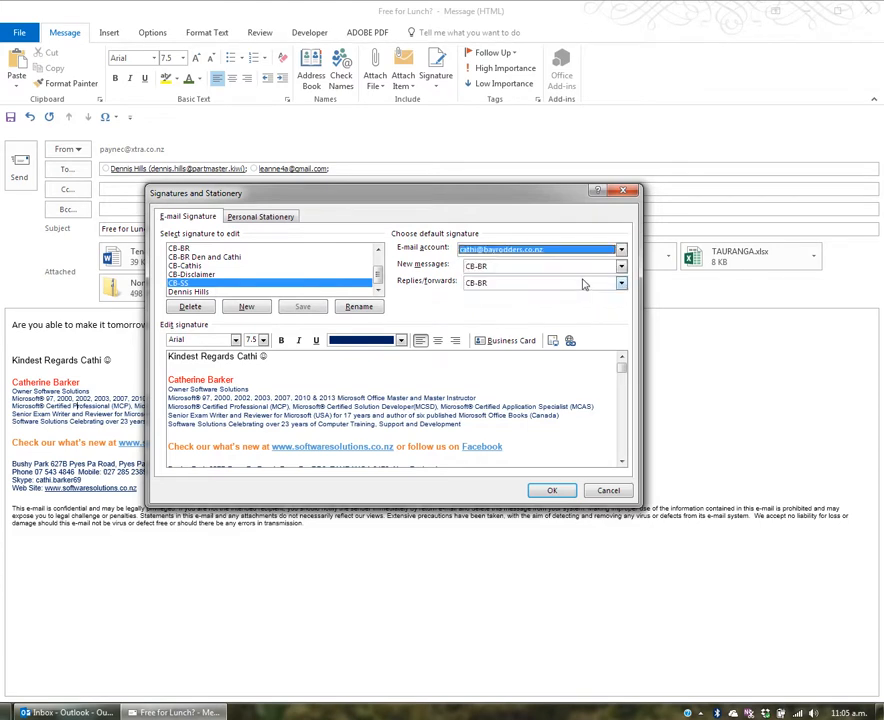
{"action": "left_click", "coordinate": [621, 250]}
{"action": "left_click", "coordinate": [600, 292]}
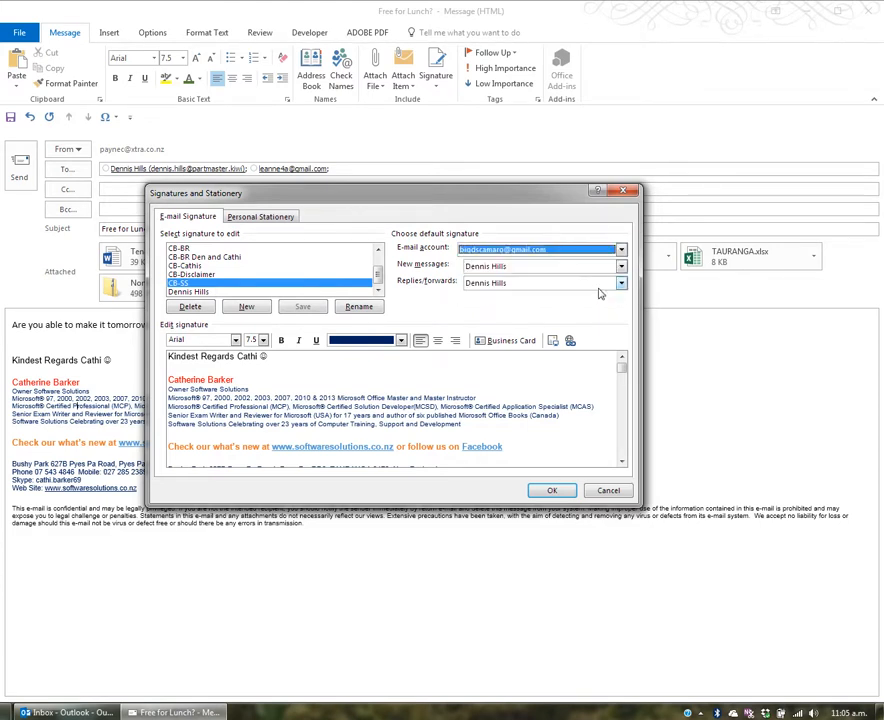
{"action": "left_click", "coordinate": [621, 250]}
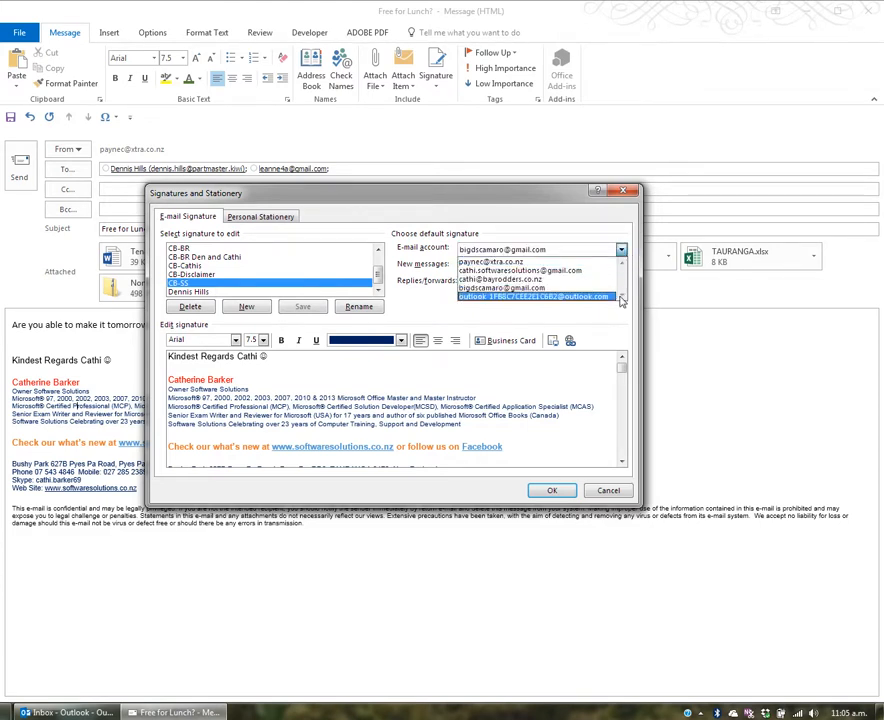
{"action": "left_click", "coordinate": [621, 251]}
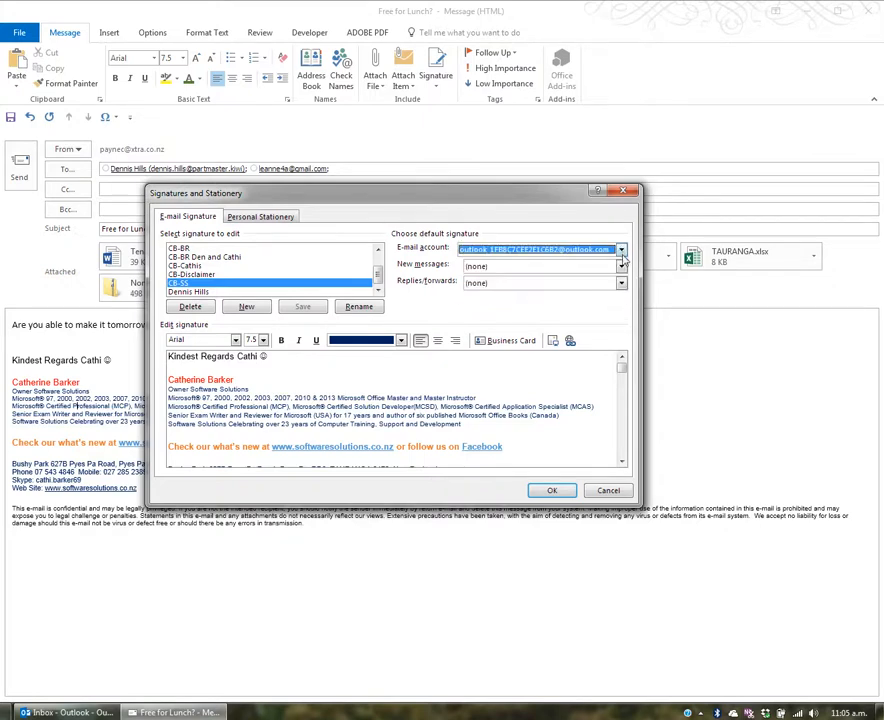
{"action": "left_click", "coordinate": [612, 490]}
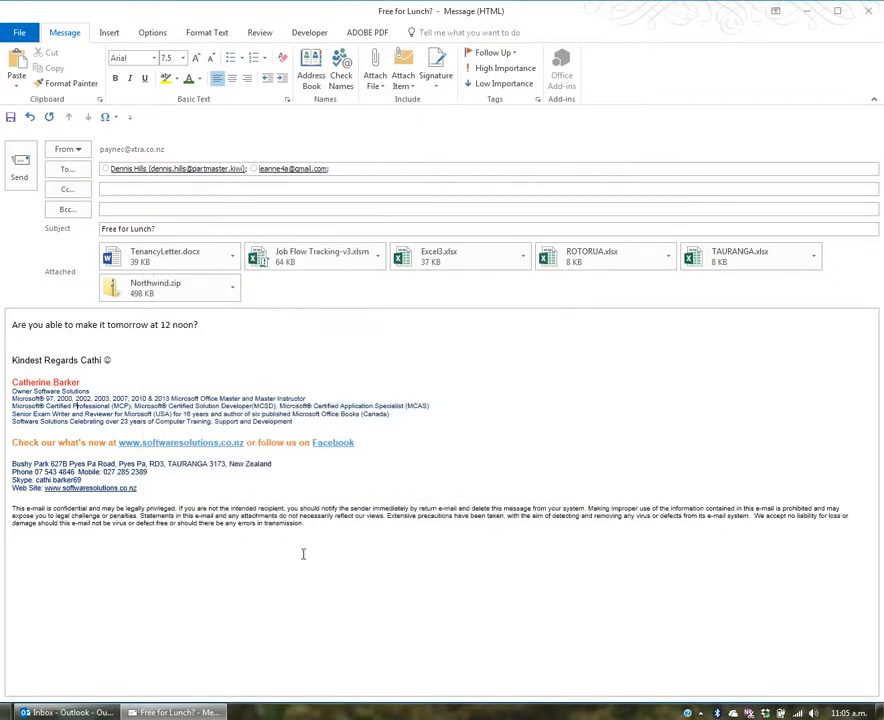
{"action": "right_click", "coordinate": [215, 421]}
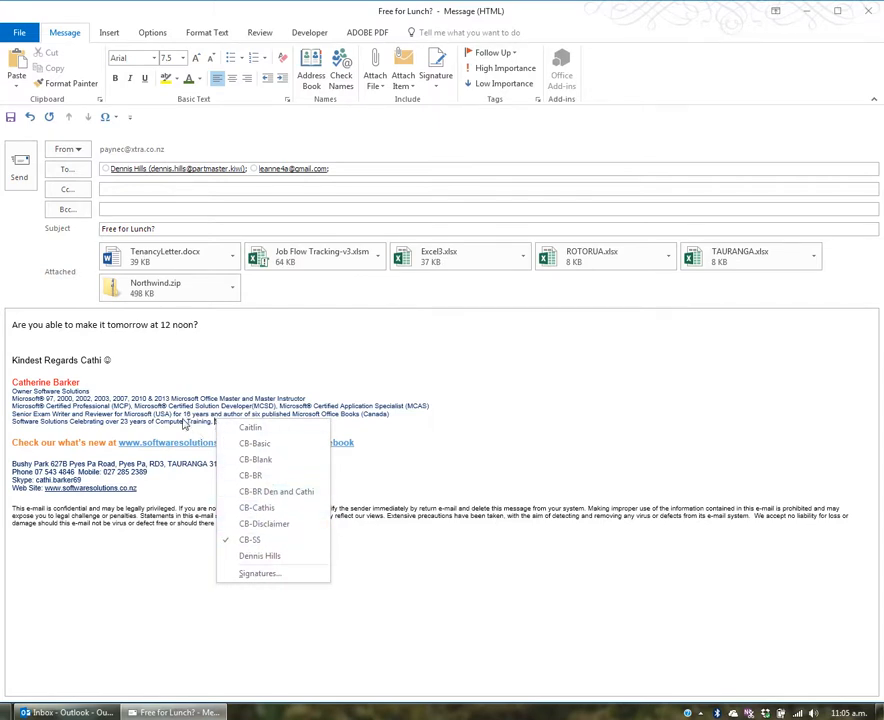
{"action": "left_click", "coordinate": [252, 541]}
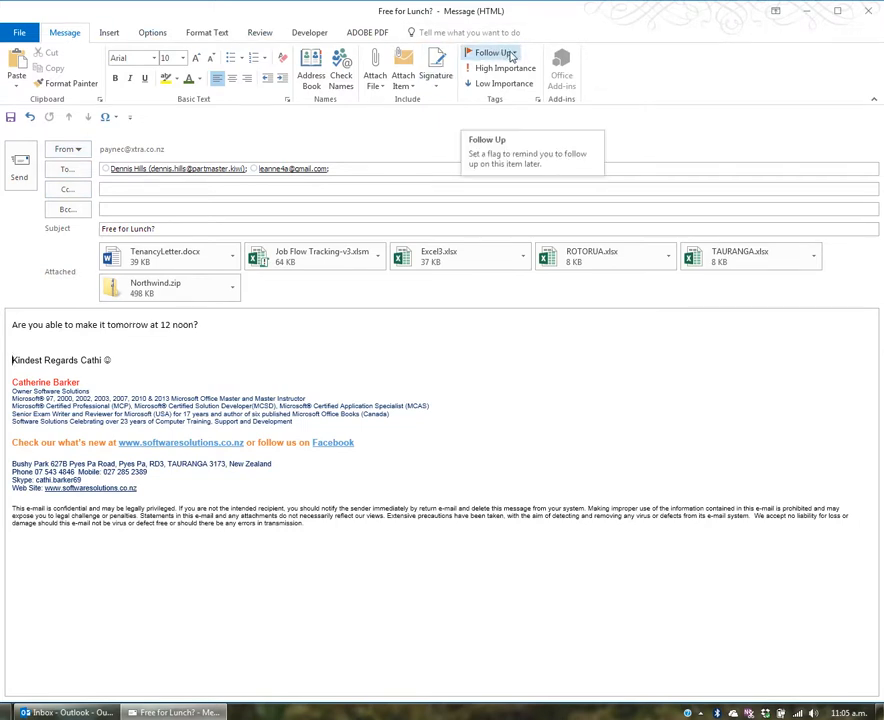
Create a custom follow-up flag whose text says to ring both recipients Monday morning
{"action": "left_click", "coordinate": [512, 55]}
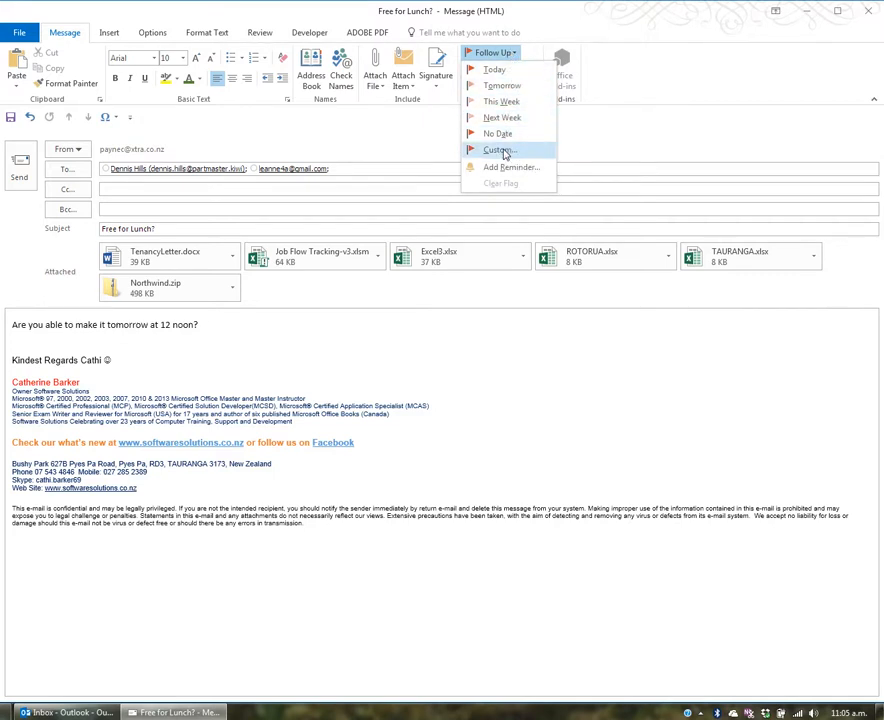
{"action": "left_click", "coordinate": [498, 150]}
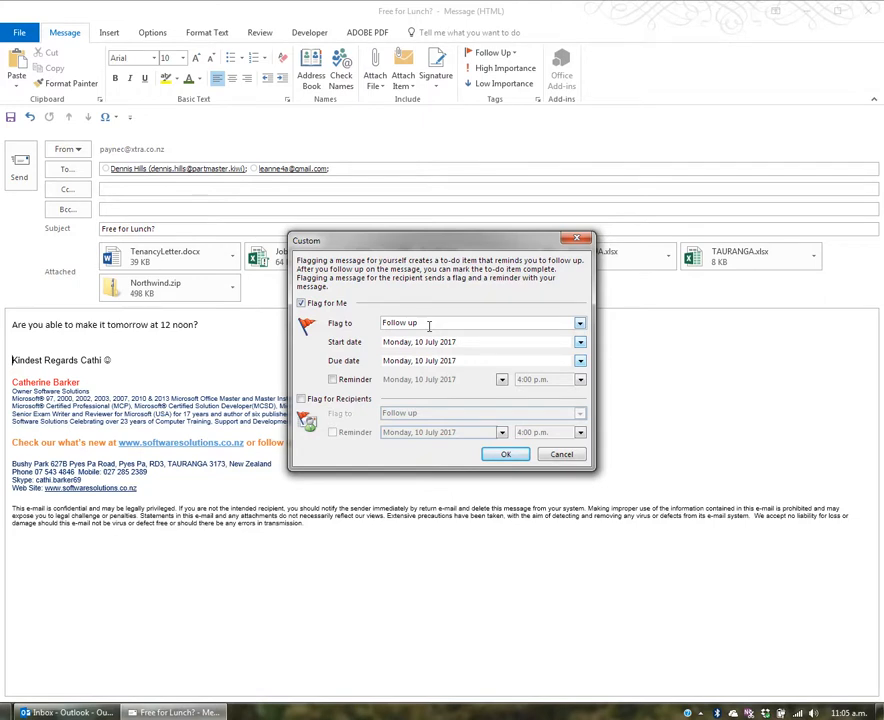
{"action": "left_click_drag", "start_coordinate": [436, 322], "coordinate": [353, 325]}
{"action": "type", "text": "Ring Dennis and Leanne Monday morning"}
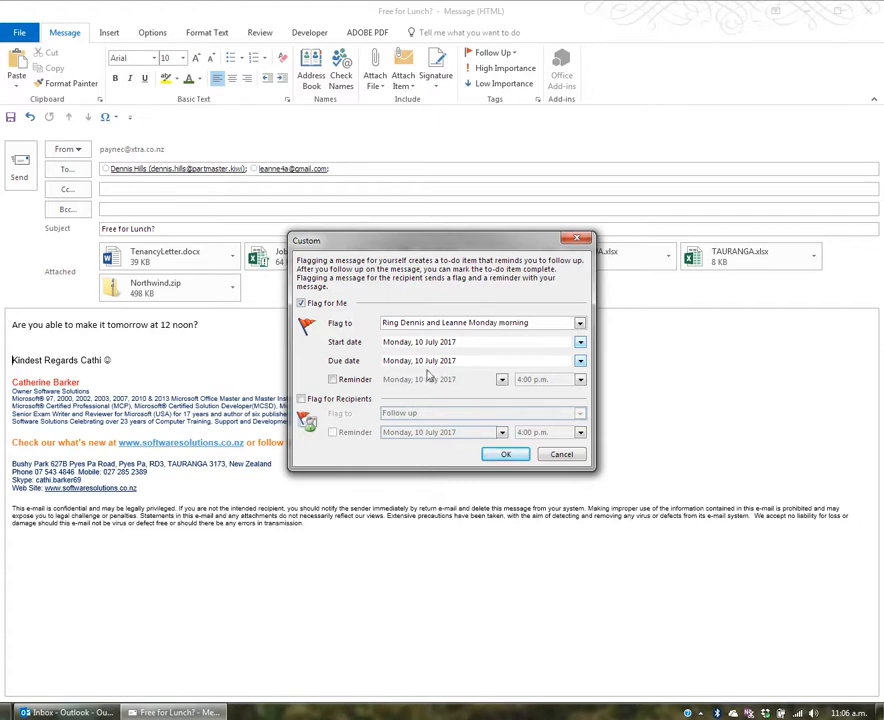
Set the flag's start date to 17 July 2017 with a 7:00 a.m. reminder
{"action": "left_click", "coordinate": [580, 342]}
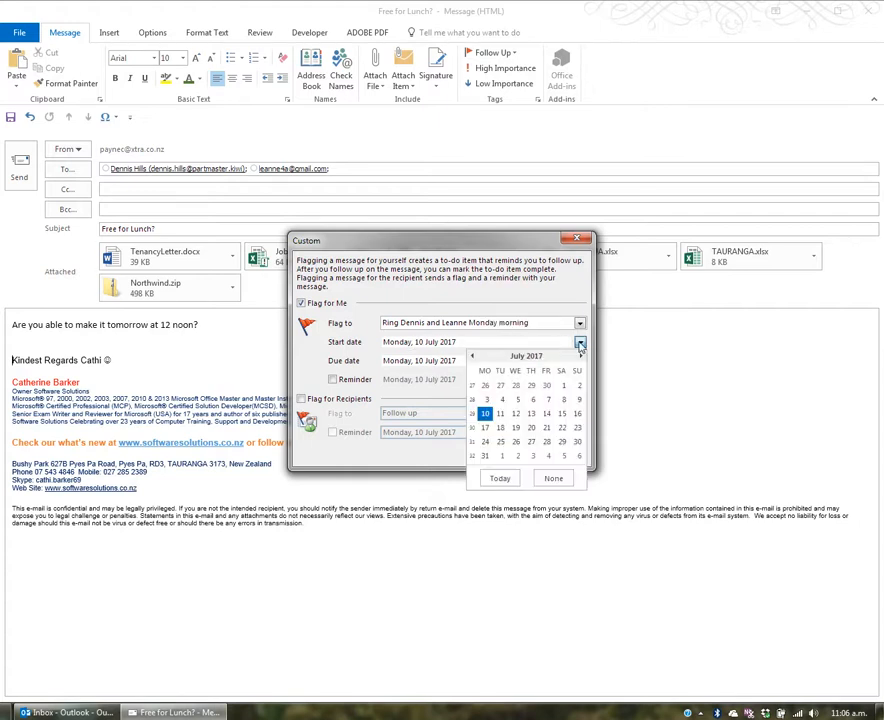
{"action": "left_click", "coordinate": [485, 427]}
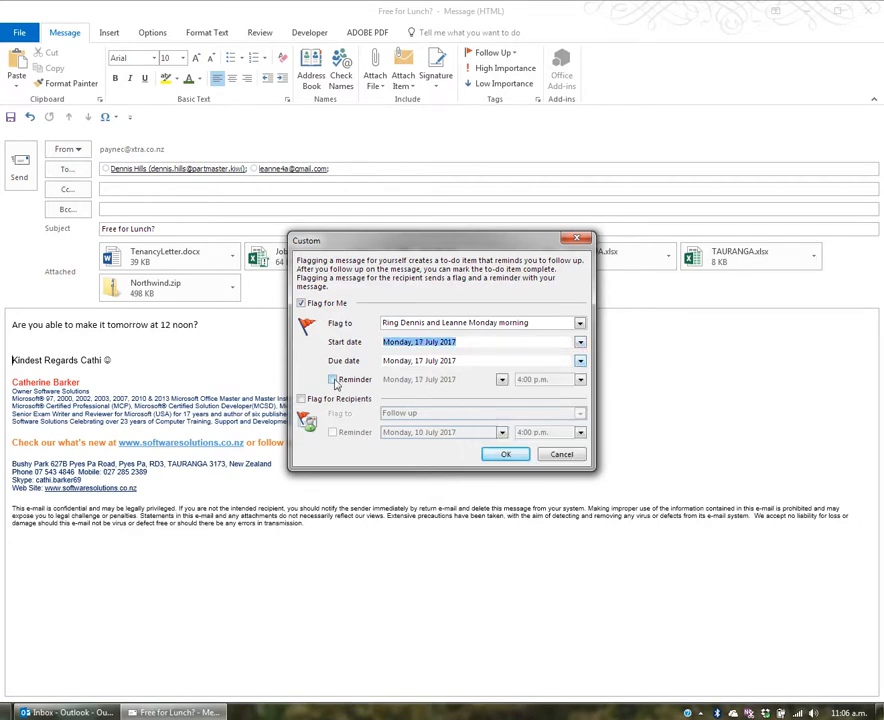
{"action": "left_click", "coordinate": [333, 379]}
{"action": "left_click", "coordinate": [580, 379]}
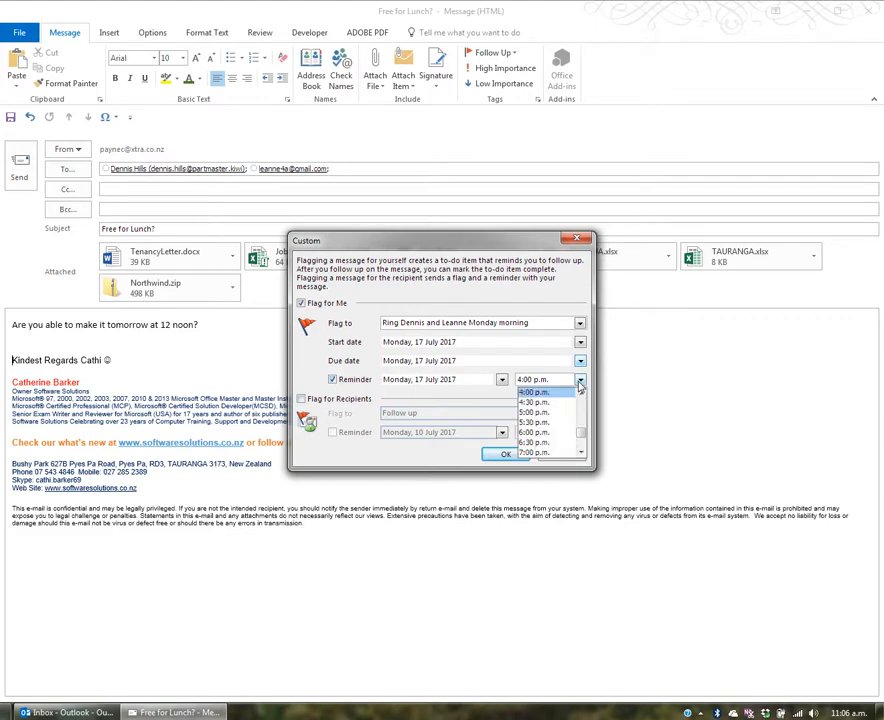
{"action": "scroll", "coordinate": [581, 396], "scroll_direction": "up", "scroll_amount": 5}
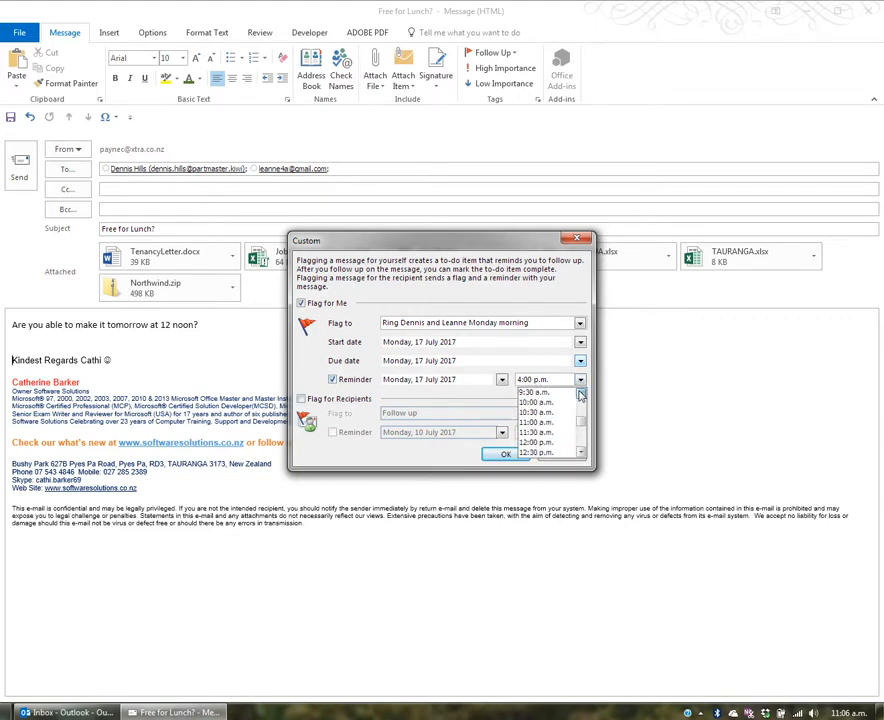
{"action": "scroll", "coordinate": [581, 396], "scroll_direction": "up", "scroll_amount": 2}
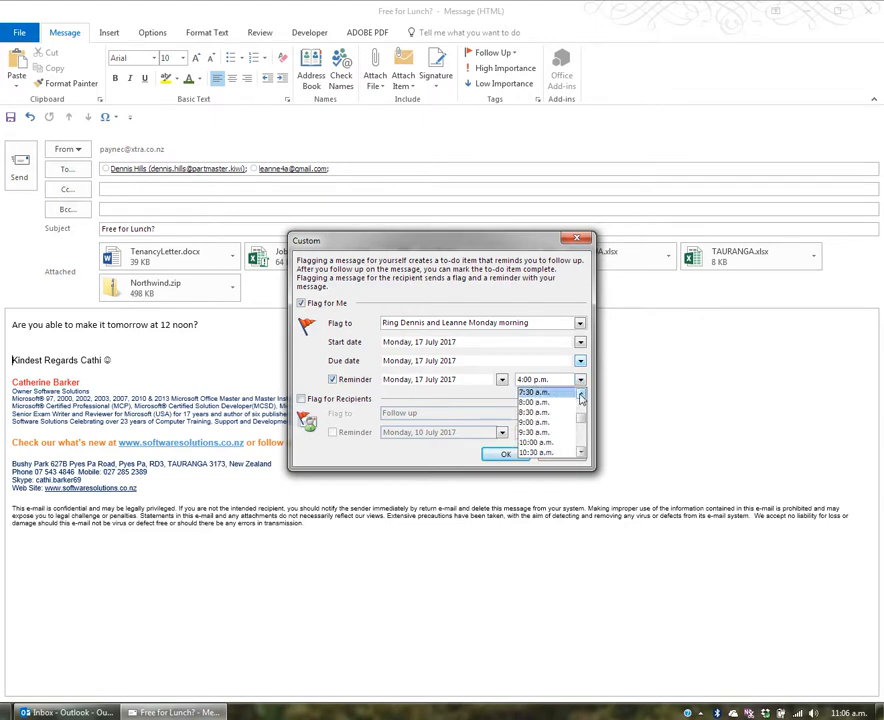
{"action": "left_click", "coordinate": [575, 394]}
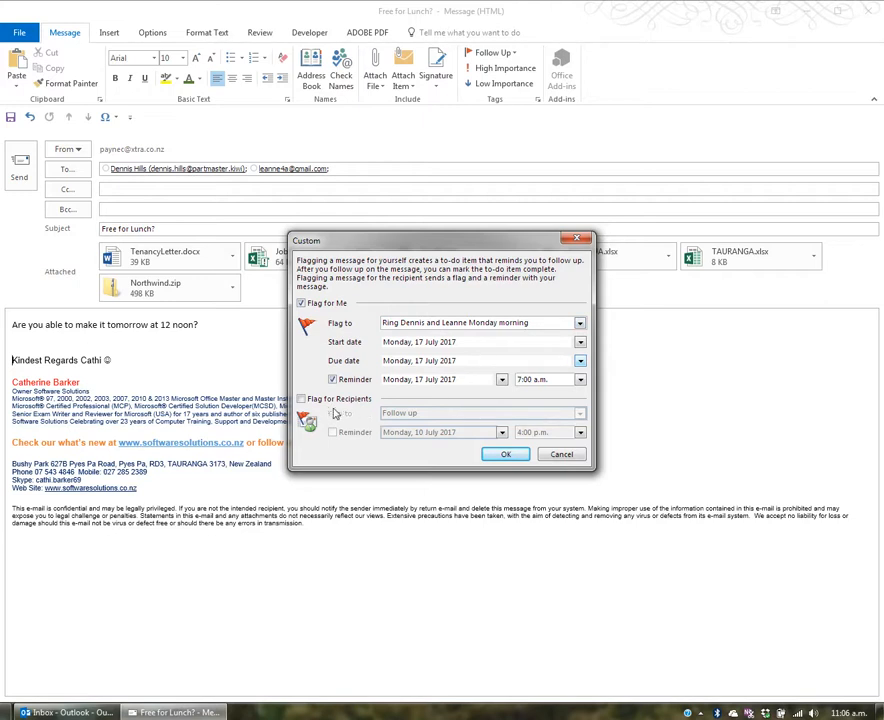
Add a recipient flag promising a Monday-morning call, with a reminder for Friday 7 July 2017, 4:00 p.m
{"action": "left_click", "coordinate": [319, 401]}
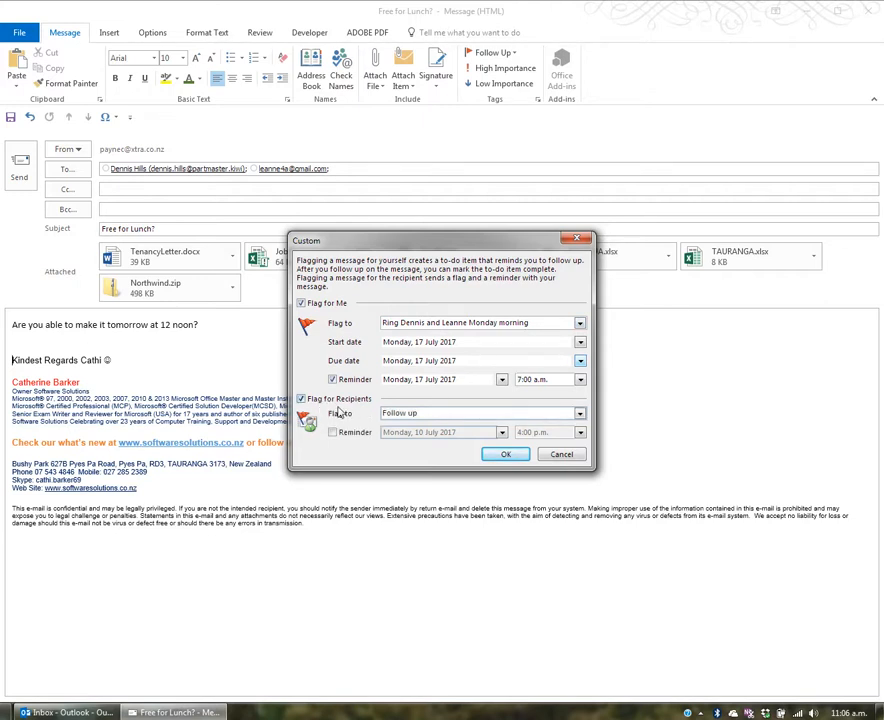
{"action": "left_click_drag", "start_coordinate": [436, 413], "coordinate": [380, 414]}
{"action": "type", "text": "Cathi will ring Monday morning"}
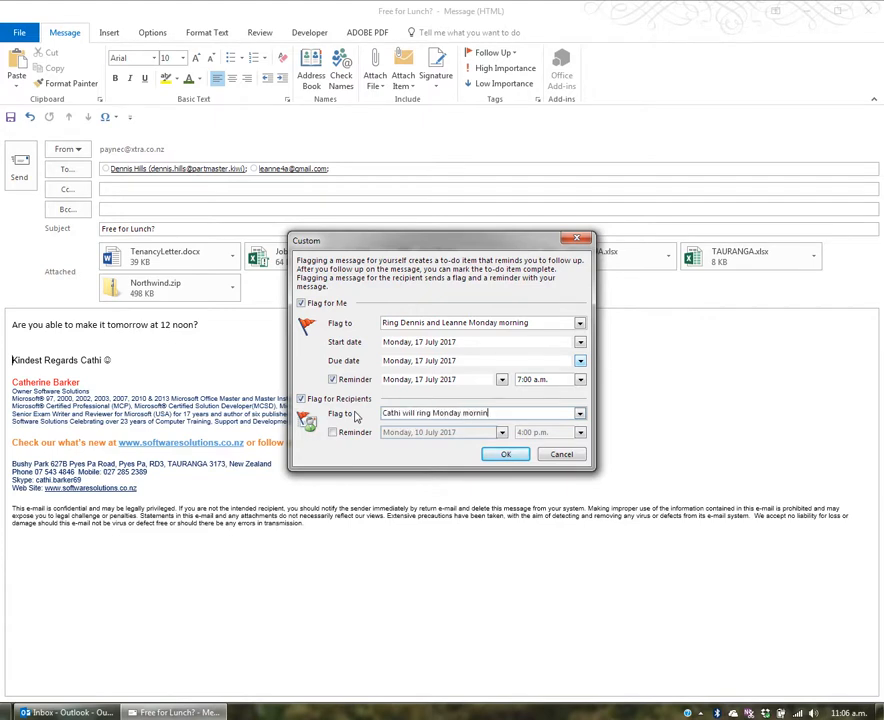
{"action": "left_click", "coordinate": [333, 432]}
{"action": "left_click", "coordinate": [501, 432]}
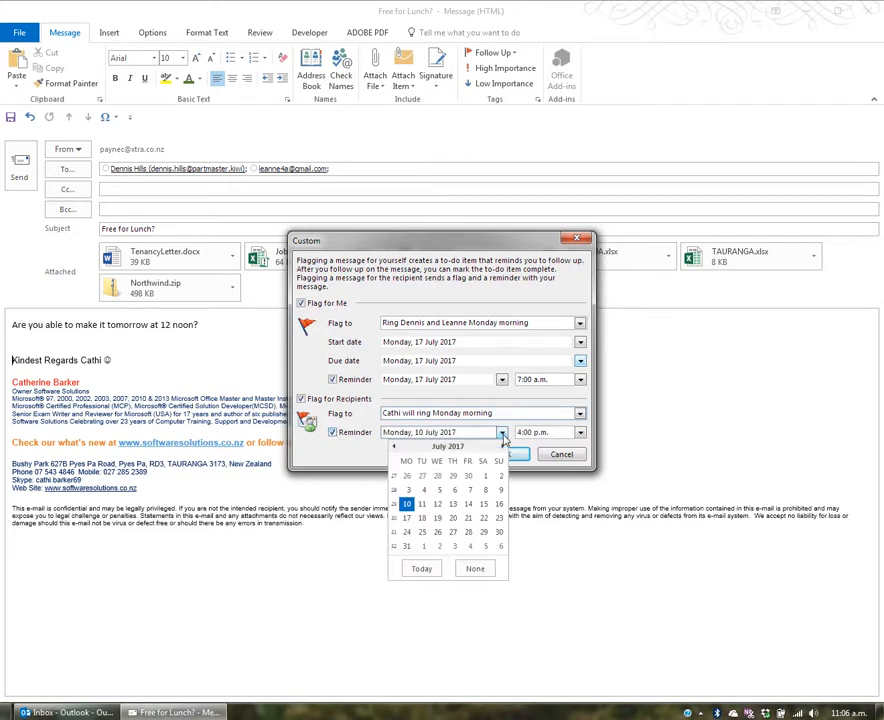
{"action": "left_click", "coordinate": [469, 490]}
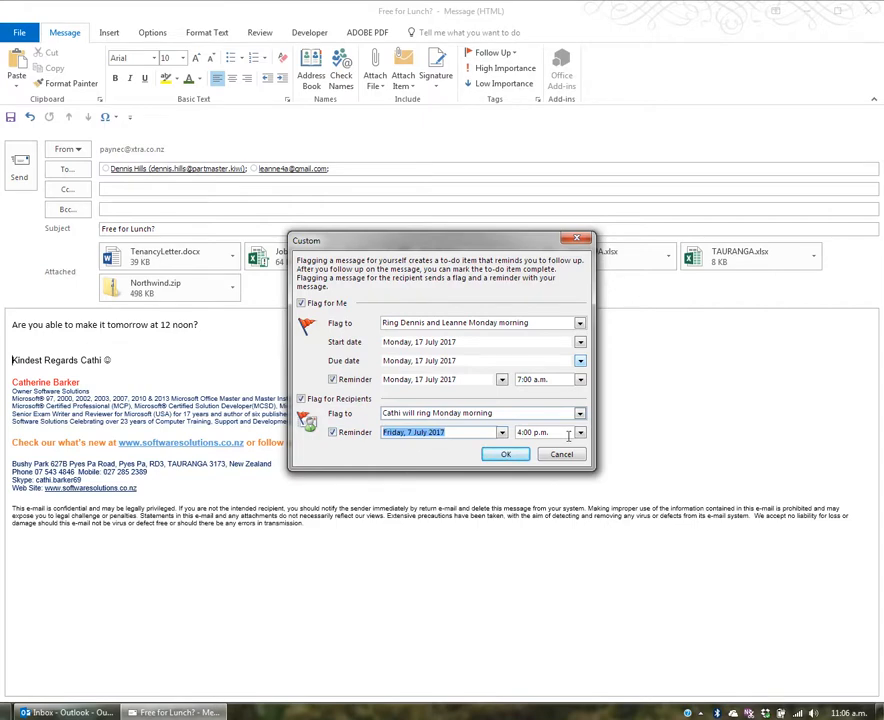
{"action": "left_click", "coordinate": [506, 454]}
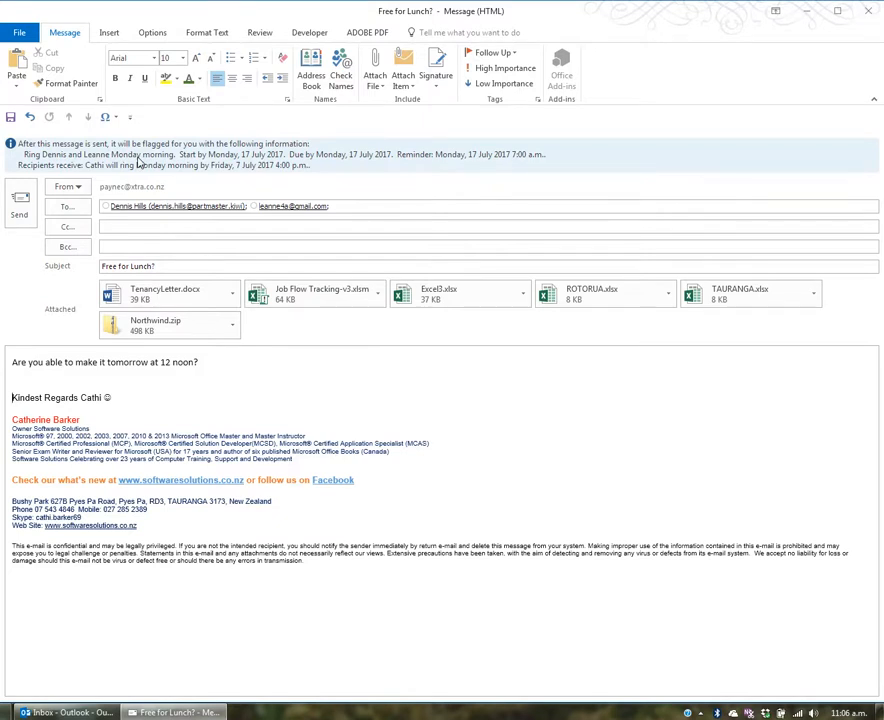
{"action": "left_click", "coordinate": [174, 226]}
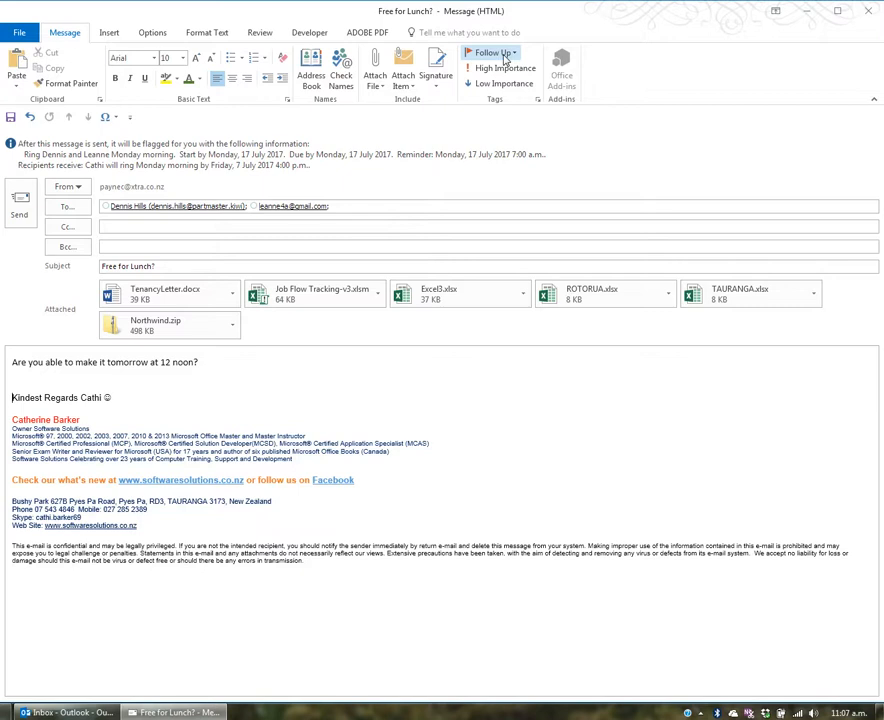
{"action": "left_click", "coordinate": [505, 56]}
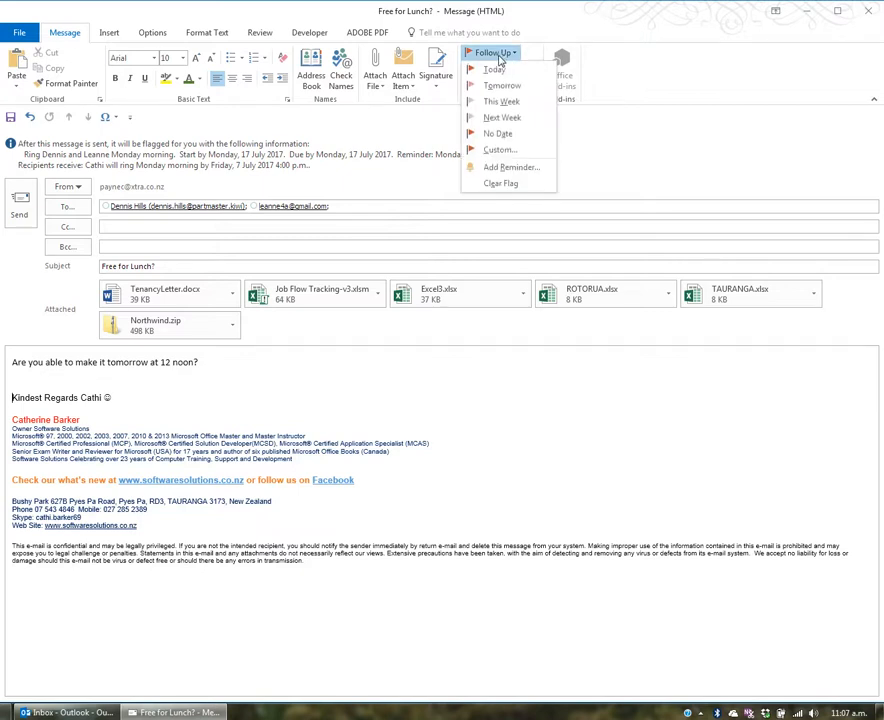
{"action": "left_click", "coordinate": [519, 172]}
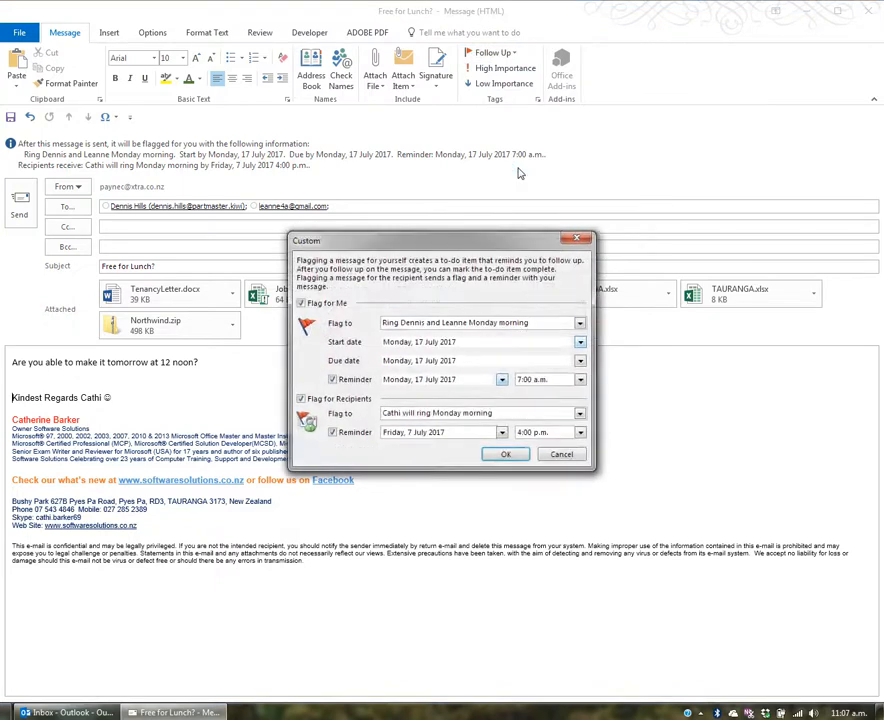
{"action": "left_click", "coordinate": [562, 455]}
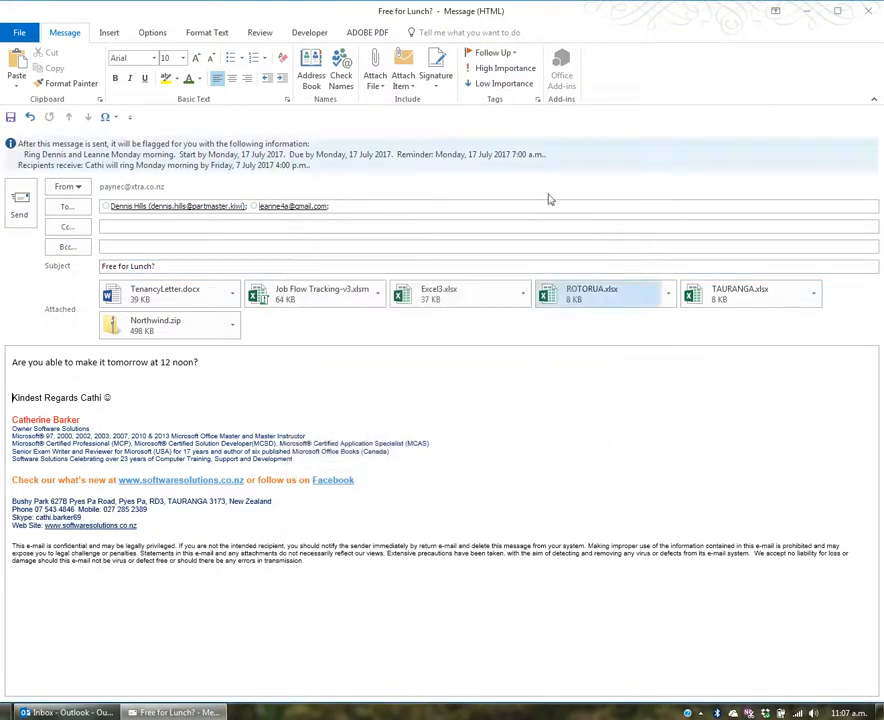
{"action": "left_click", "coordinate": [492, 53]}
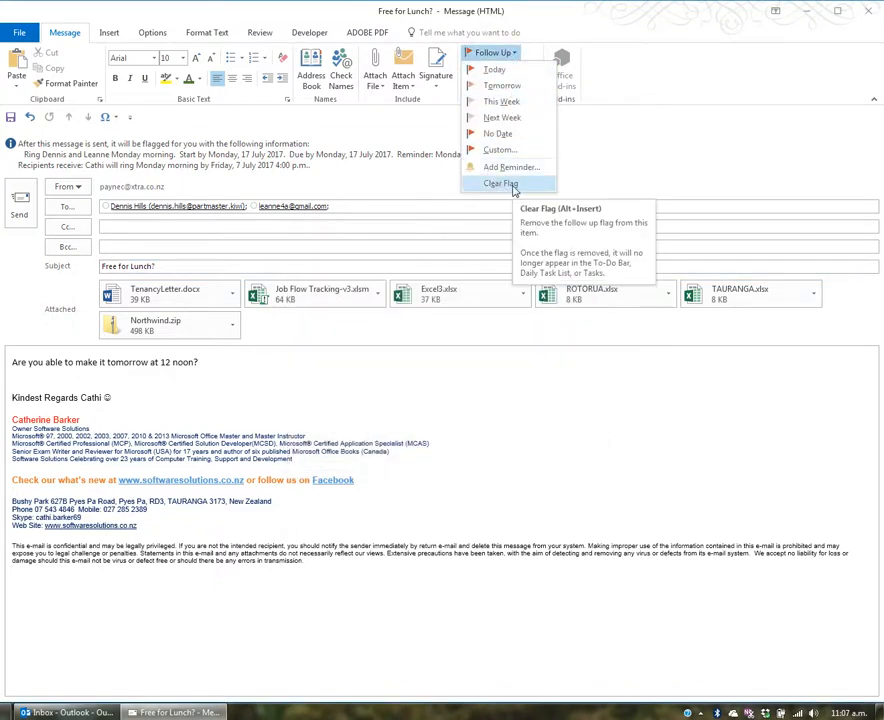
{"action": "left_click", "coordinate": [337, 369]}
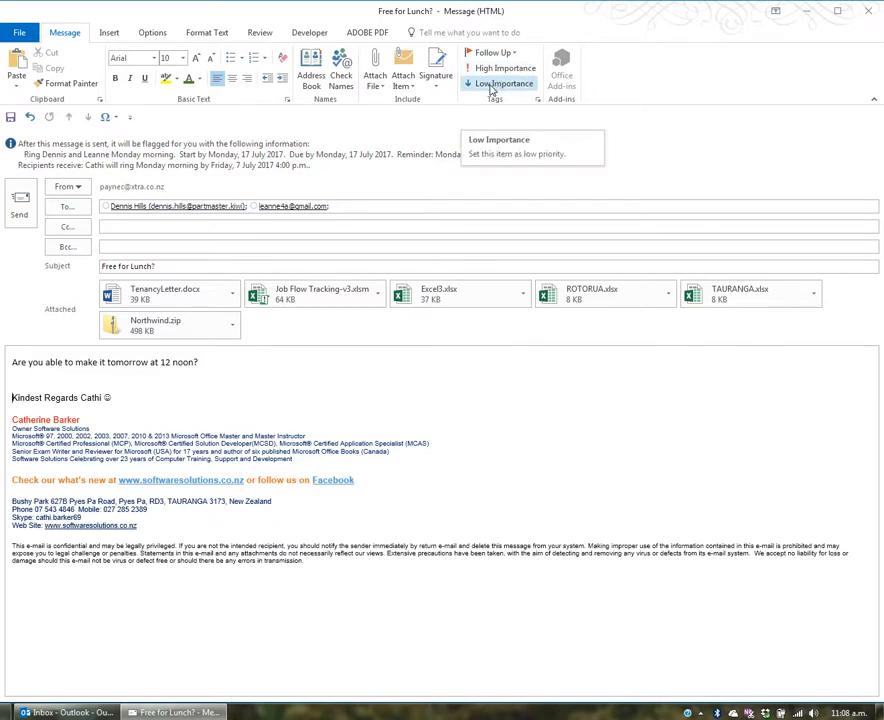
Toggle the draft's importance to High, then Low, then back to High
{"action": "left_click", "coordinate": [500, 68]}
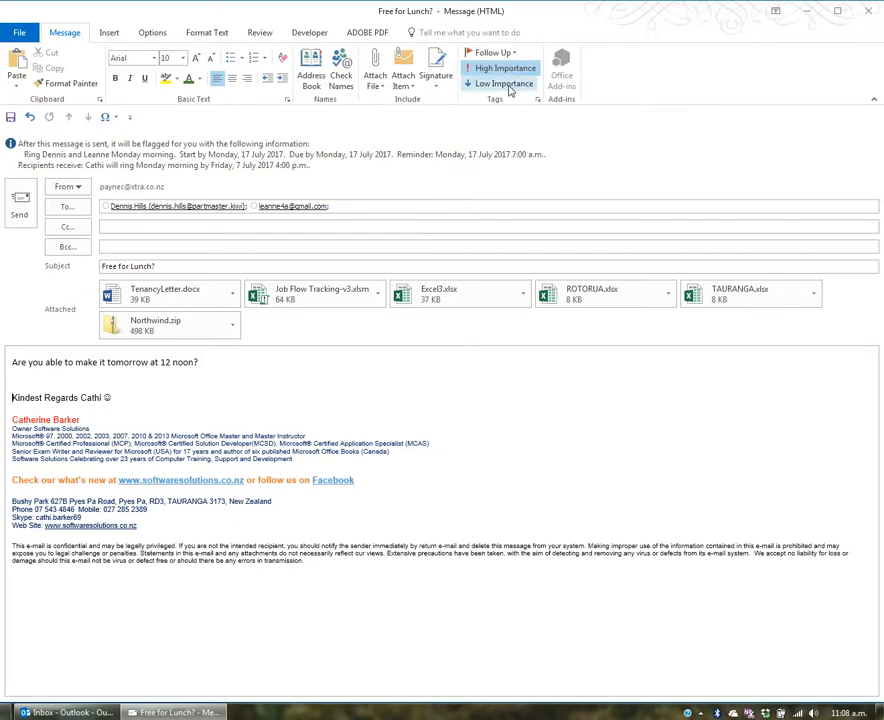
{"action": "left_click", "coordinate": [508, 86]}
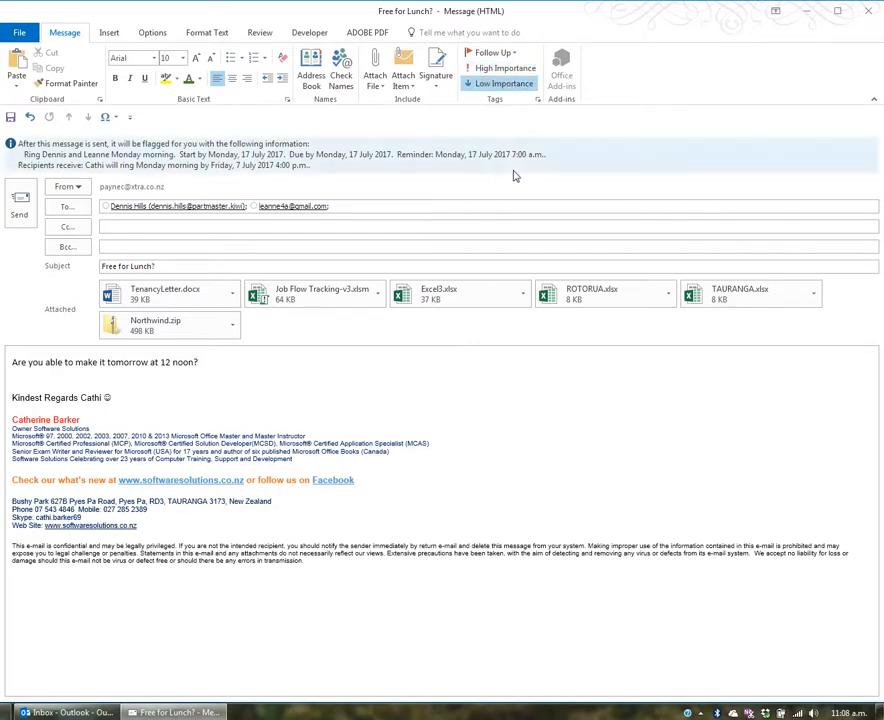
{"action": "left_click", "coordinate": [519, 69]}
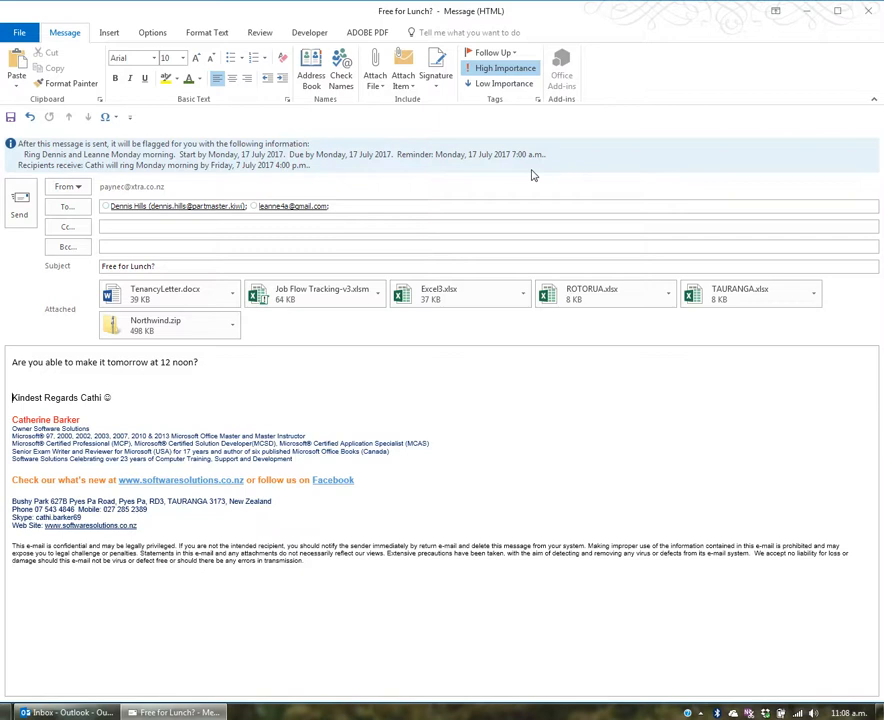
In message Properties, reset importance to Normal, keep sensitivity Normal, and close the dialog
{"action": "left_click", "coordinate": [540, 101]}
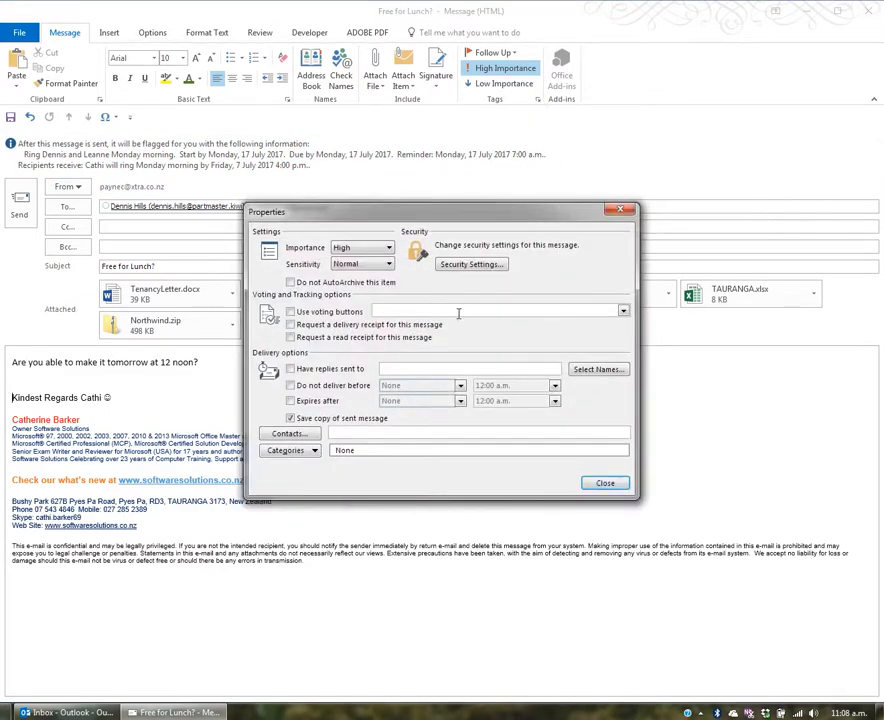
{"action": "left_click", "coordinate": [389, 248]}
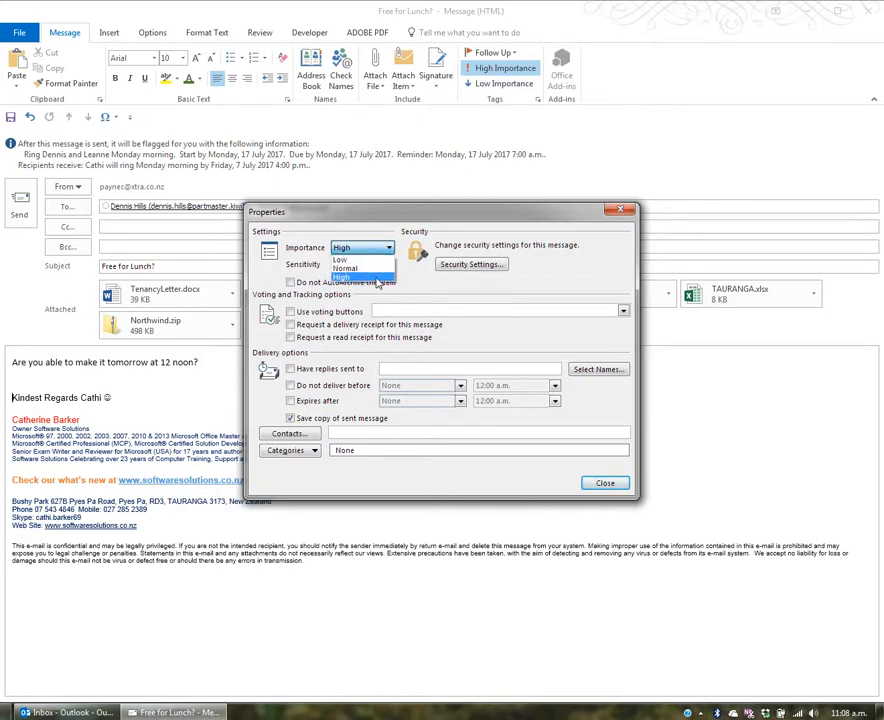
{"action": "left_click", "coordinate": [346, 268]}
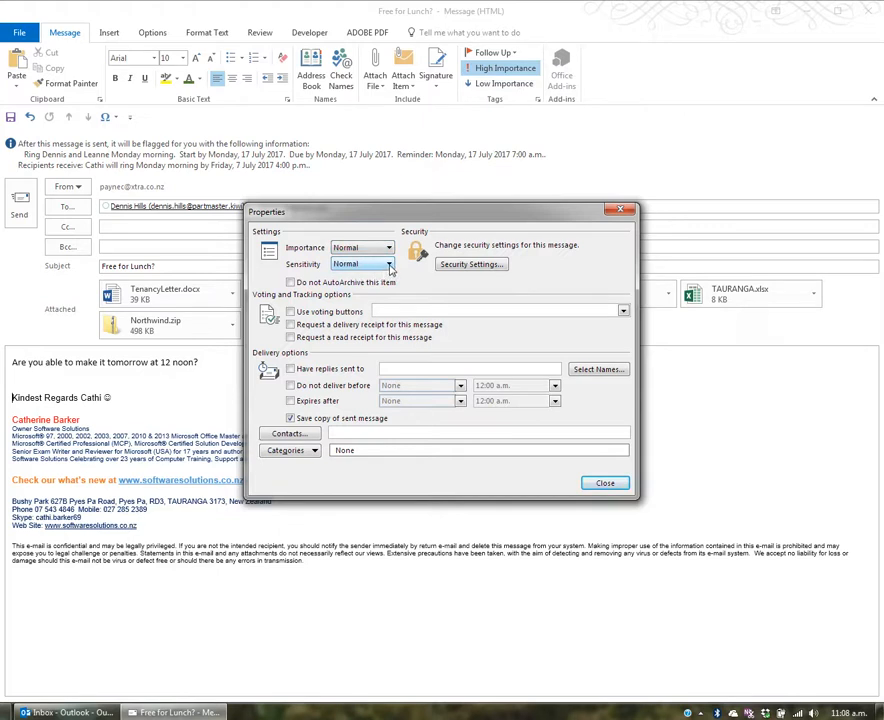
{"action": "left_click", "coordinate": [389, 265]}
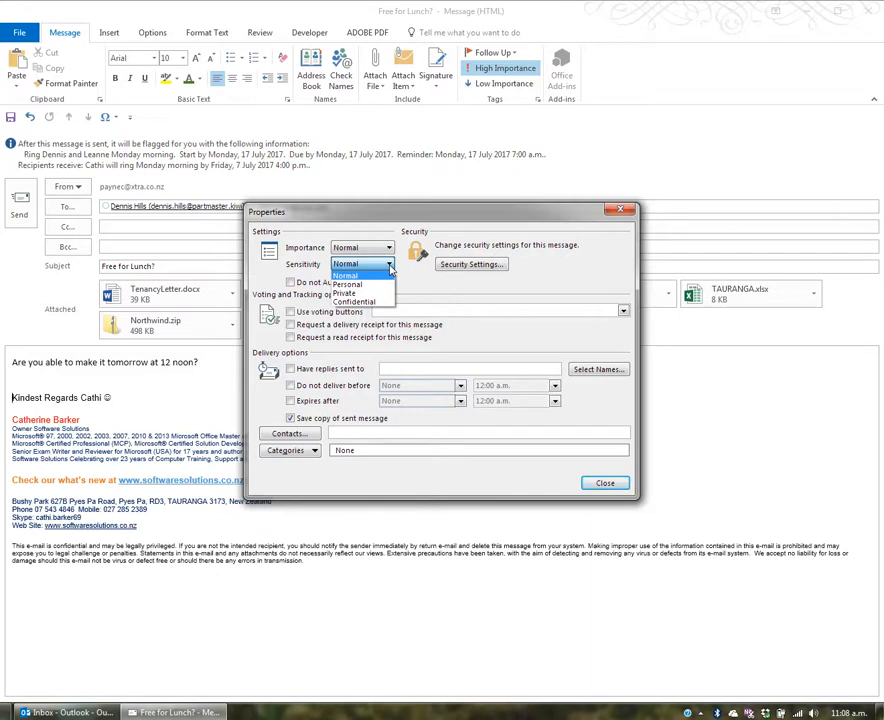
{"action": "left_click", "coordinate": [390, 267]}
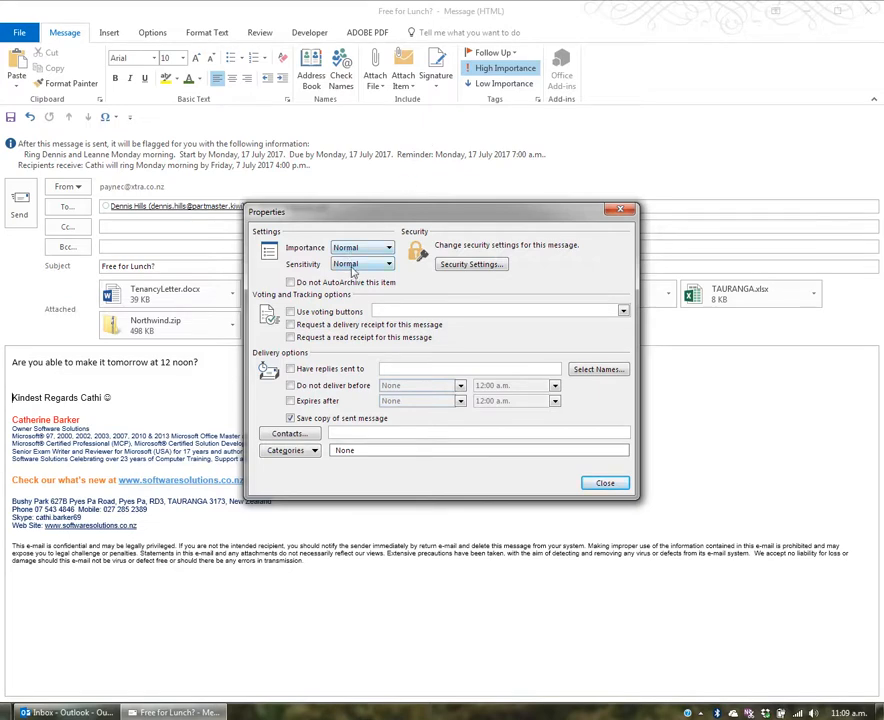
{"action": "left_click", "coordinate": [606, 483]}
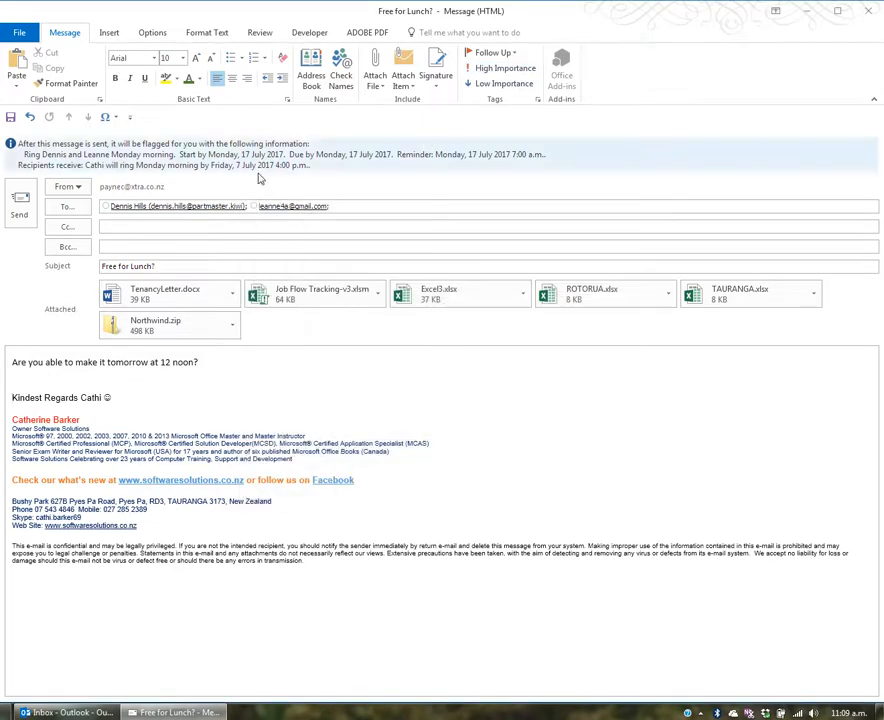
{"action": "left_click", "coordinate": [19, 32]}
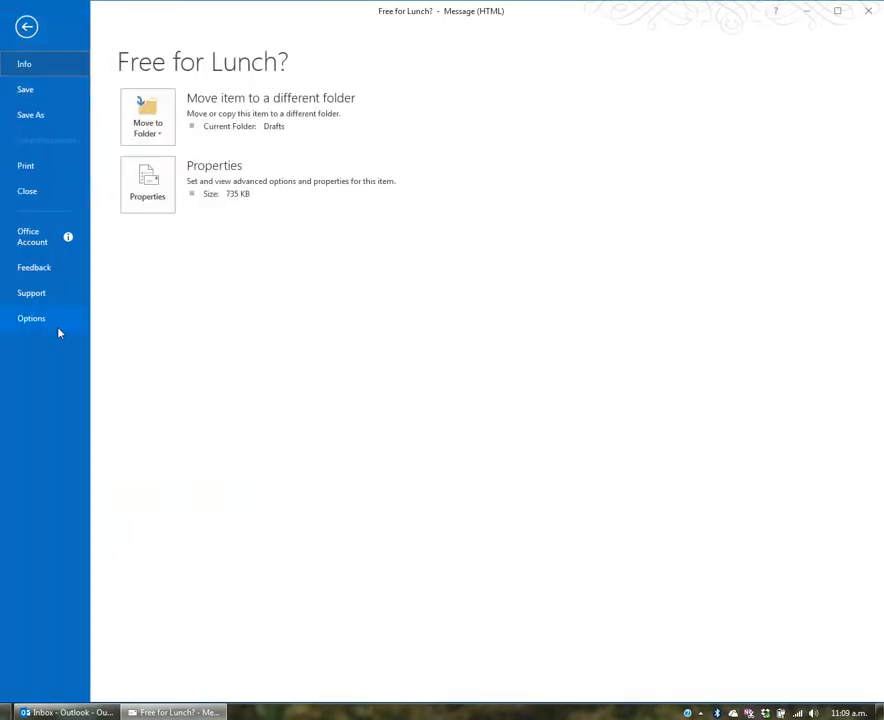
{"action": "key", "text": "Escape"}
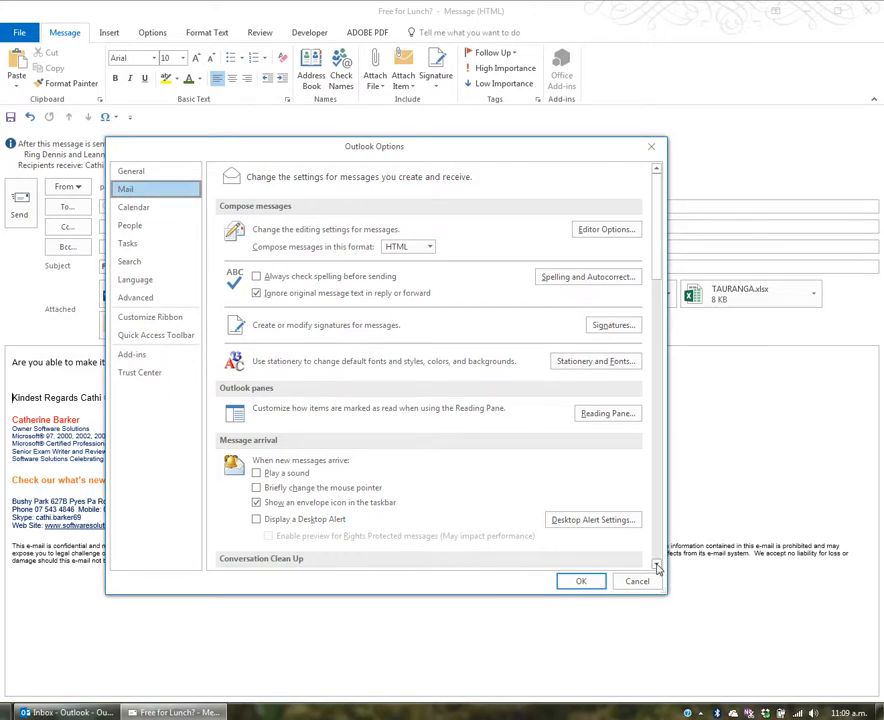
{"action": "scroll", "coordinate": [657, 567], "scroll_direction": "down", "scroll_amount": 5}
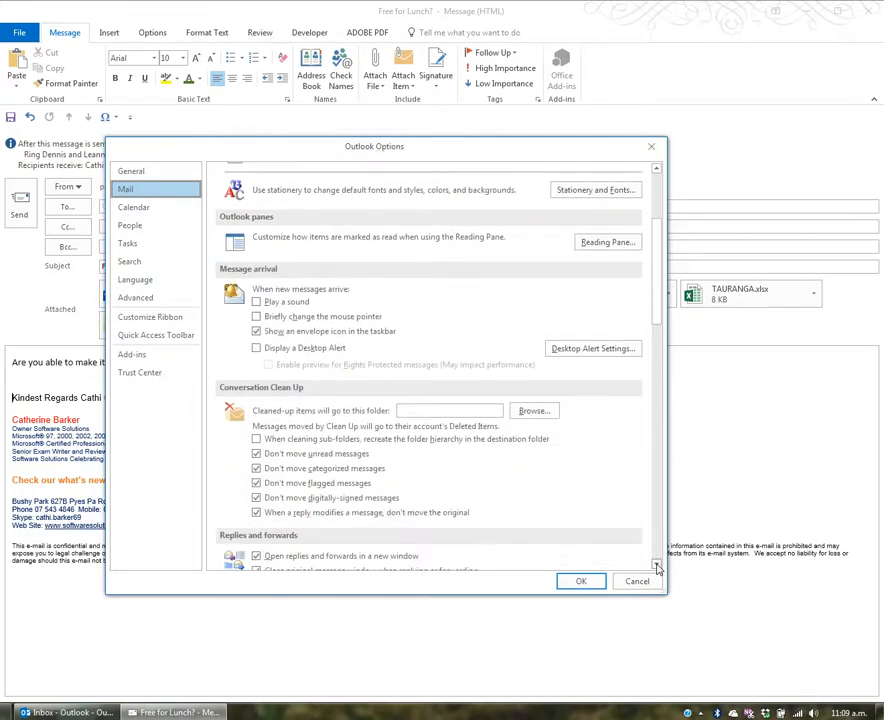
{"action": "scroll", "coordinate": [657, 567], "scroll_direction": "down", "scroll_amount": 7}
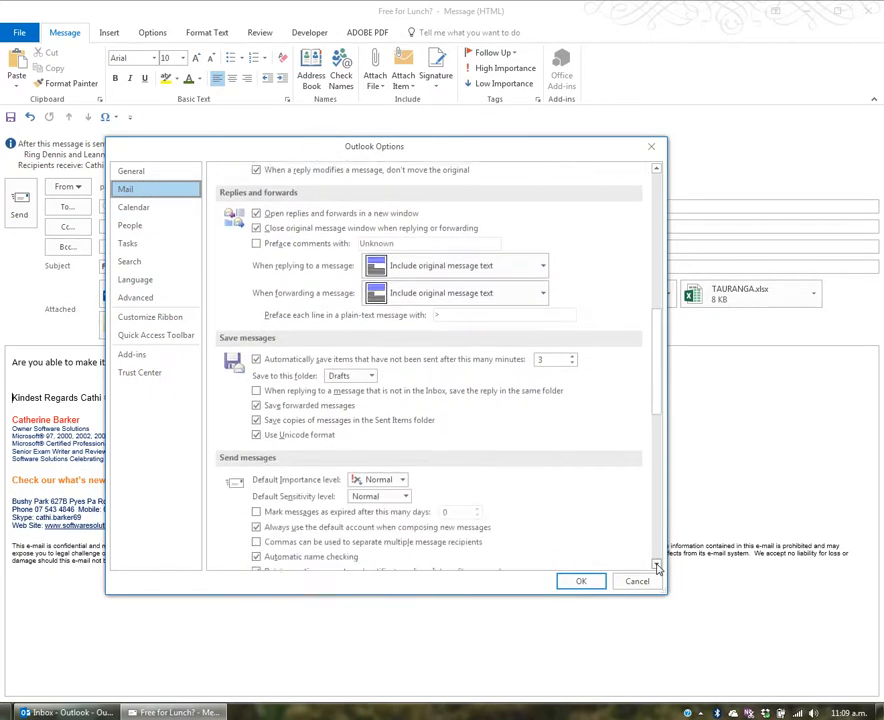
{"action": "scroll", "coordinate": [657, 567], "scroll_direction": "down", "scroll_amount": 3}
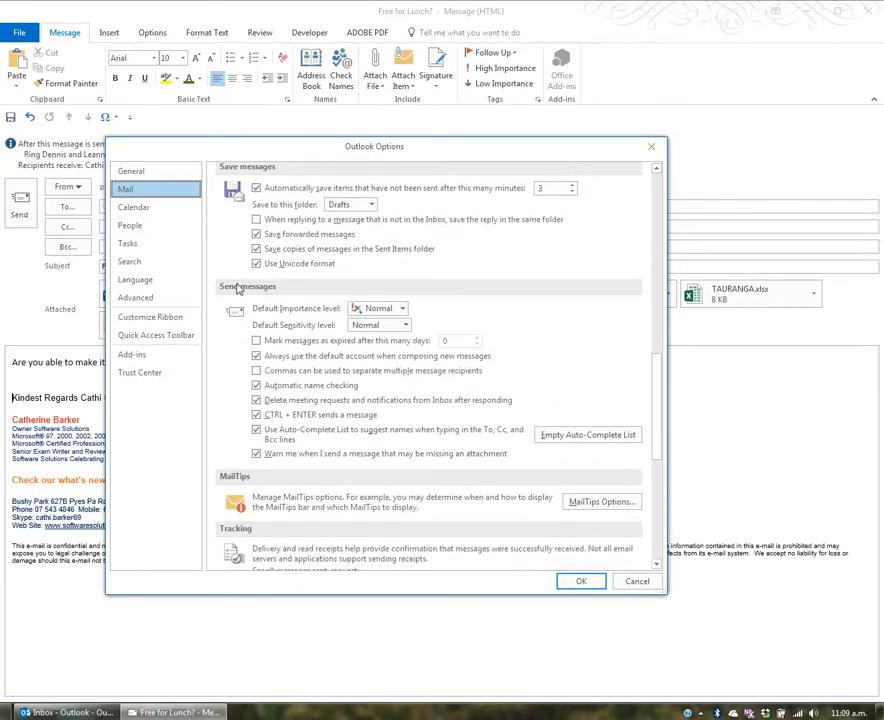
{"action": "left_click", "coordinate": [402, 310]}
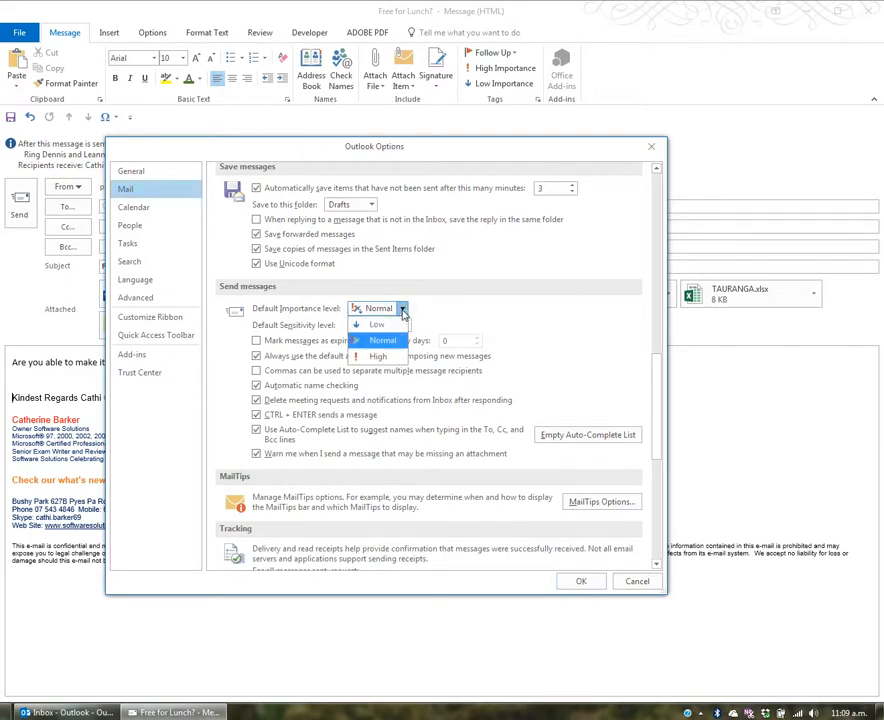
{"action": "left_click", "coordinate": [403, 311]}
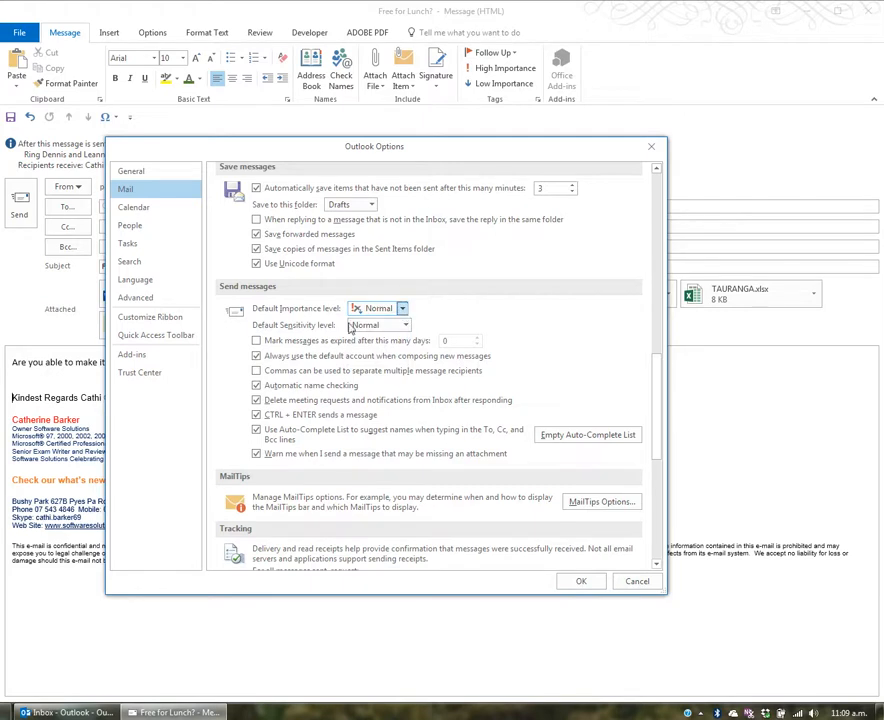
{"action": "left_click", "coordinate": [405, 326]}
{"action": "left_click", "coordinate": [406, 326]}
{"action": "left_click", "coordinate": [631, 583]}
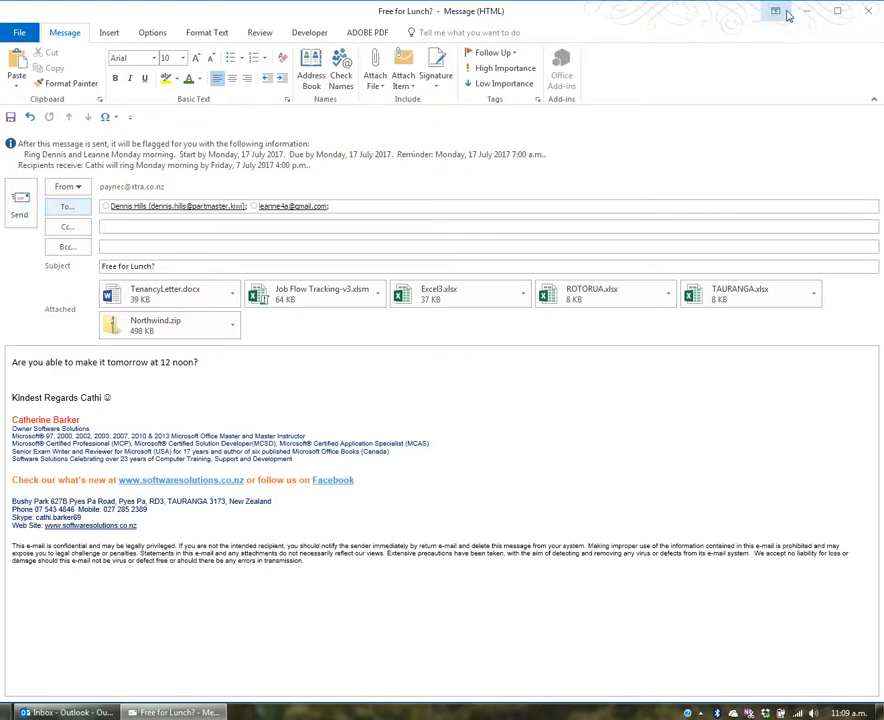
Close the Free for Lunch? draft without saving it and return to the Inbox
{"action": "left_click", "coordinate": [868, 11]}
{"action": "left_click", "coordinate": [31, 396]}
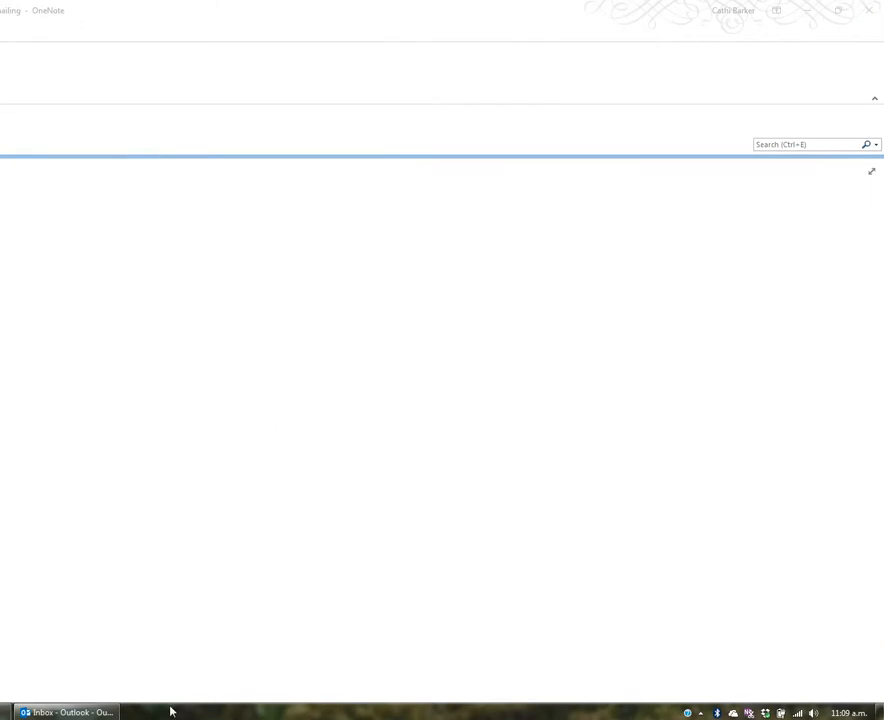
{"action": "left_click", "coordinate": [65, 712]}
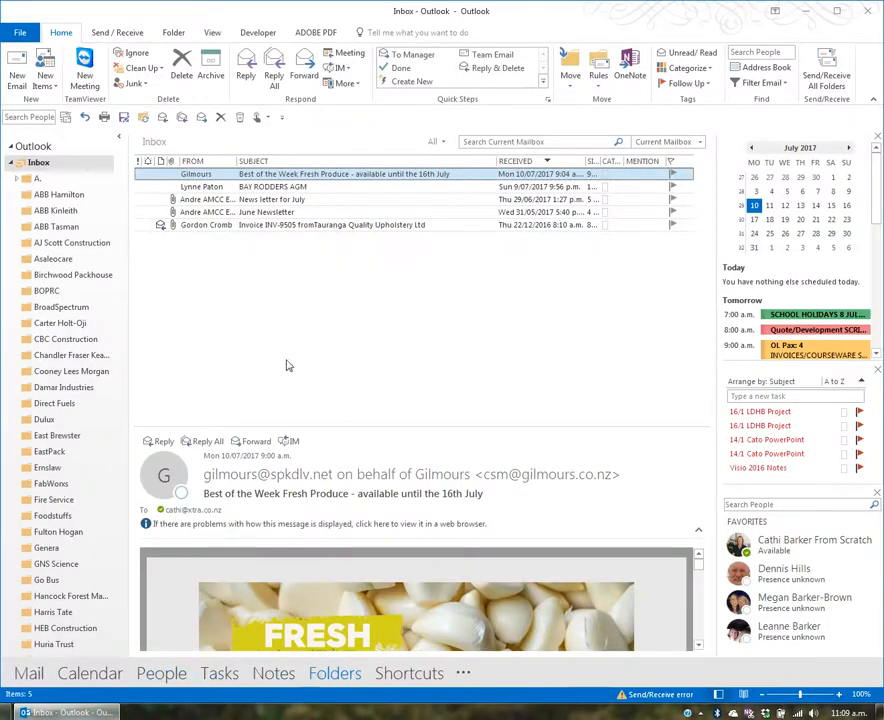
Open the Gilmours newsletter in its own window, moved left and widened to the right
{"action": "double_click", "coordinate": [290, 174]}
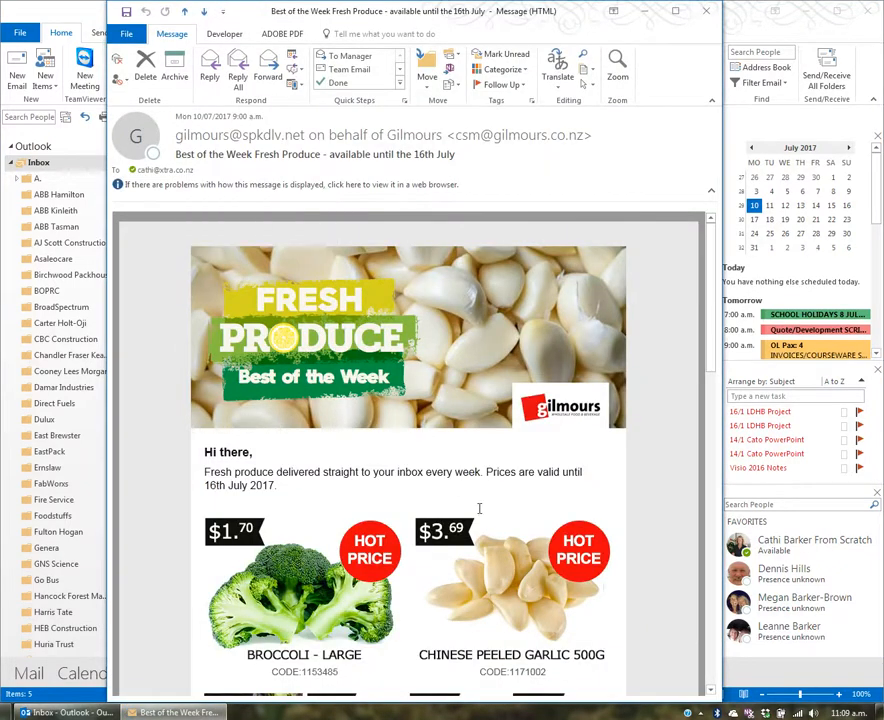
{"action": "left_click_drag", "start_coordinate": [420, 12], "coordinate": [330, 11]}
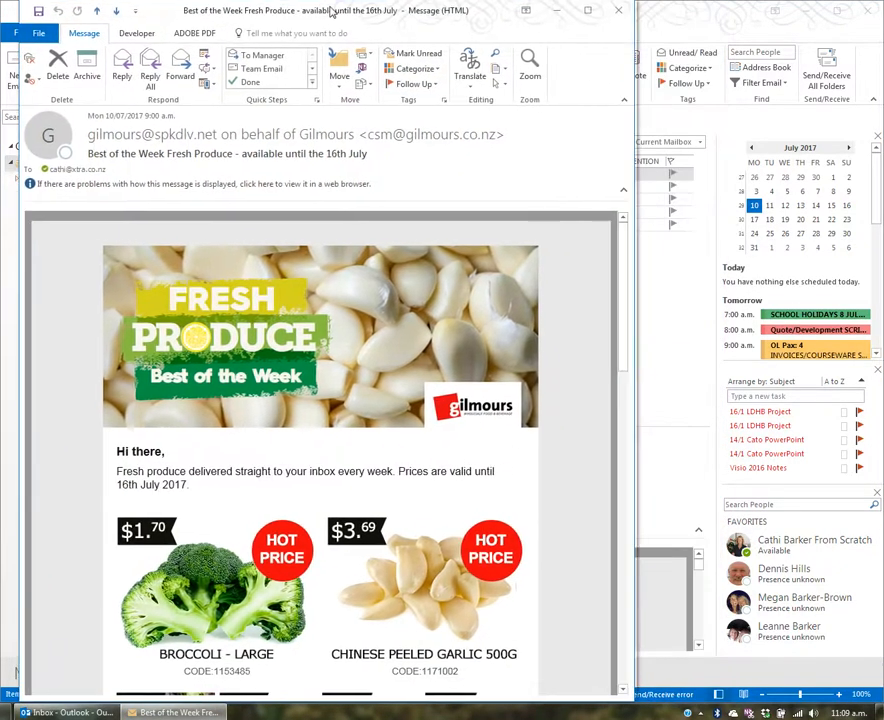
{"action": "left_click_drag", "start_coordinate": [663, 170], "coordinate": [860, 170]}
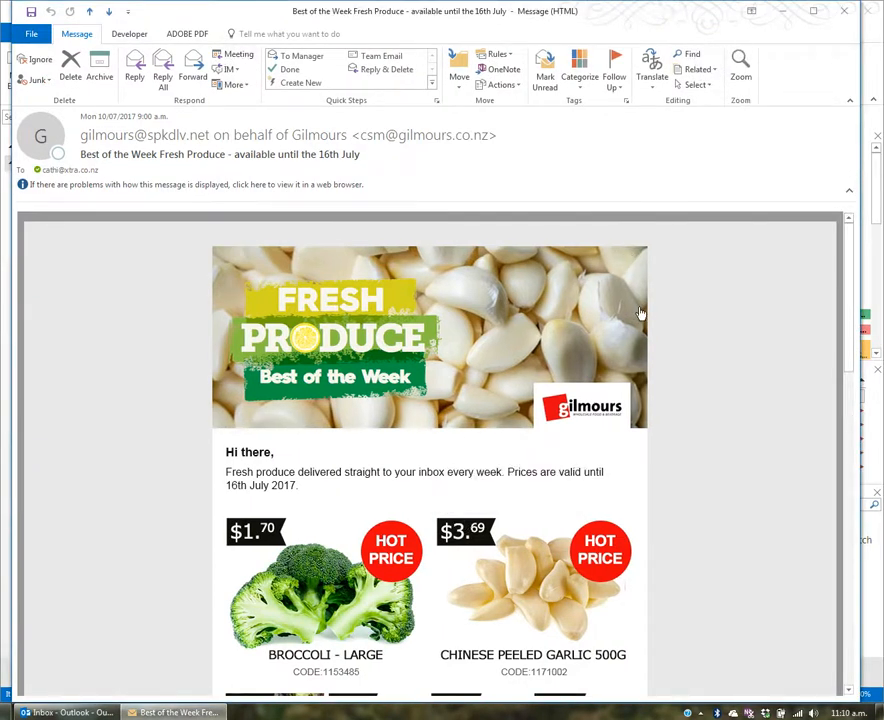
Zoom the Gilmours newsletter body to 200%
{"action": "left_click", "coordinate": [745, 66]}
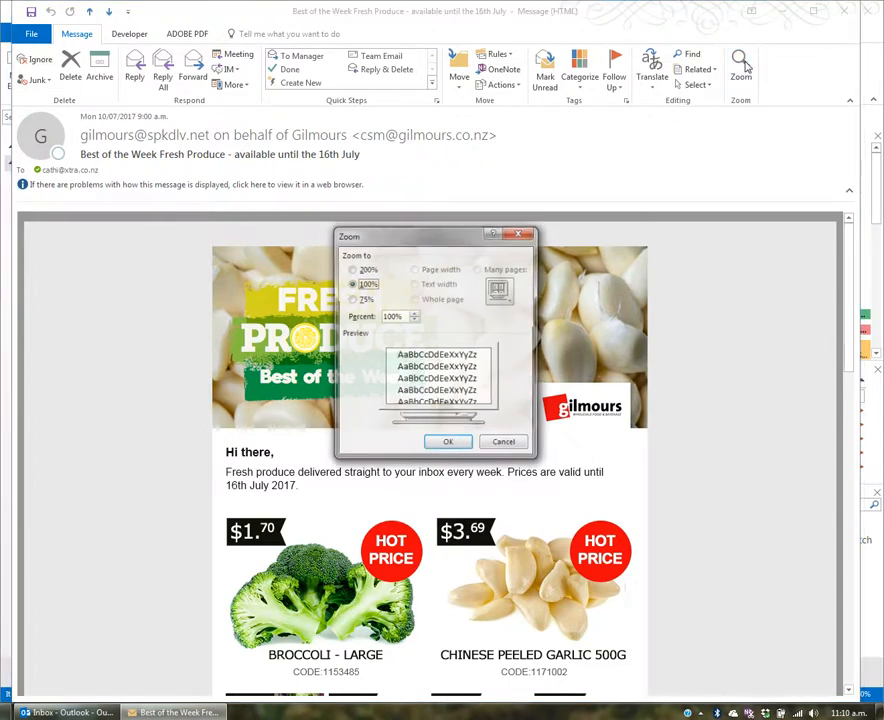
{"action": "left_click", "coordinate": [368, 270]}
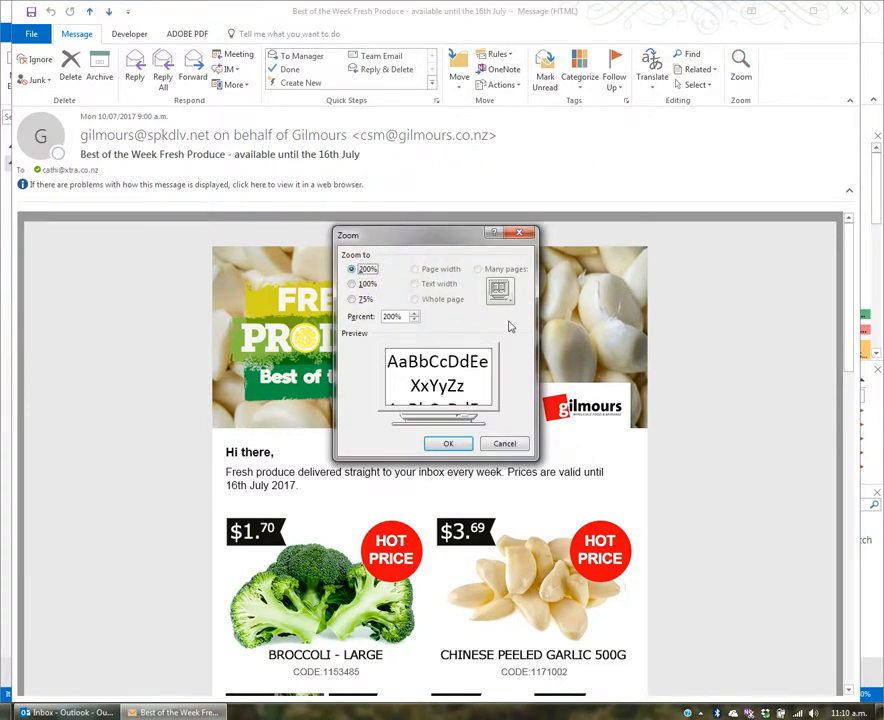
{"action": "left_click", "coordinate": [448, 443]}
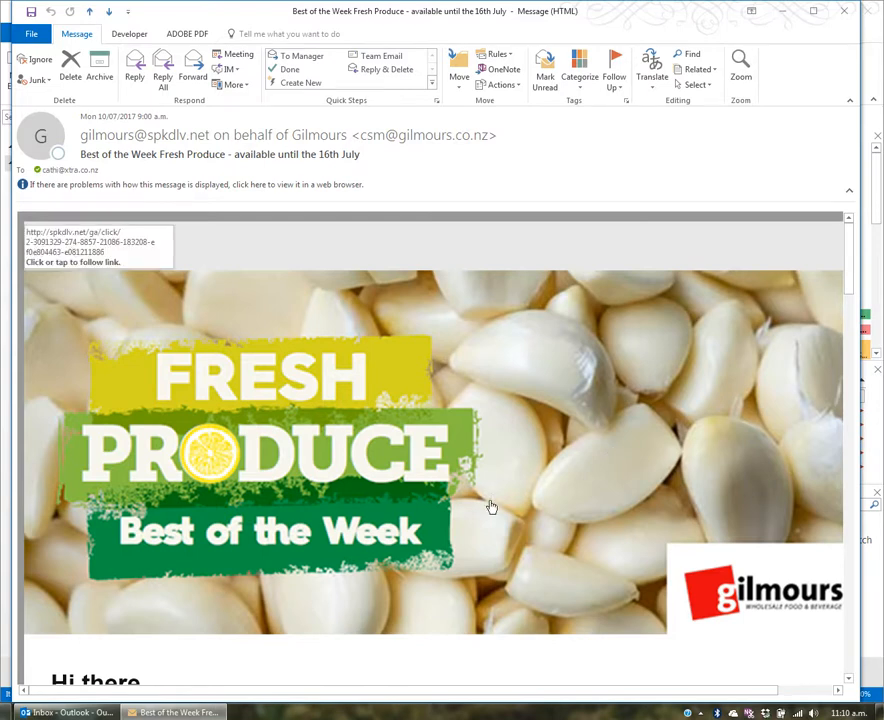
Ctrl+scroll the newsletter text back to 100%, close it, and start a new email
{"action": "scroll", "coordinate": [443, 514], "scroll_direction": "down", "scroll_amount": 1}
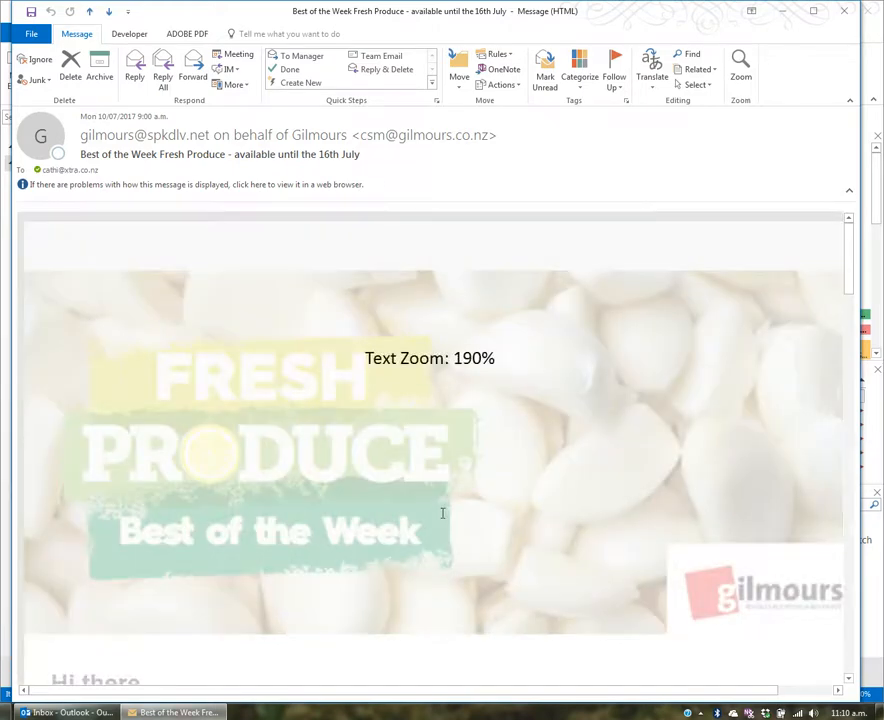
{"action": "scroll", "coordinate": [442, 514], "scroll_direction": "up", "scroll_amount": 6}
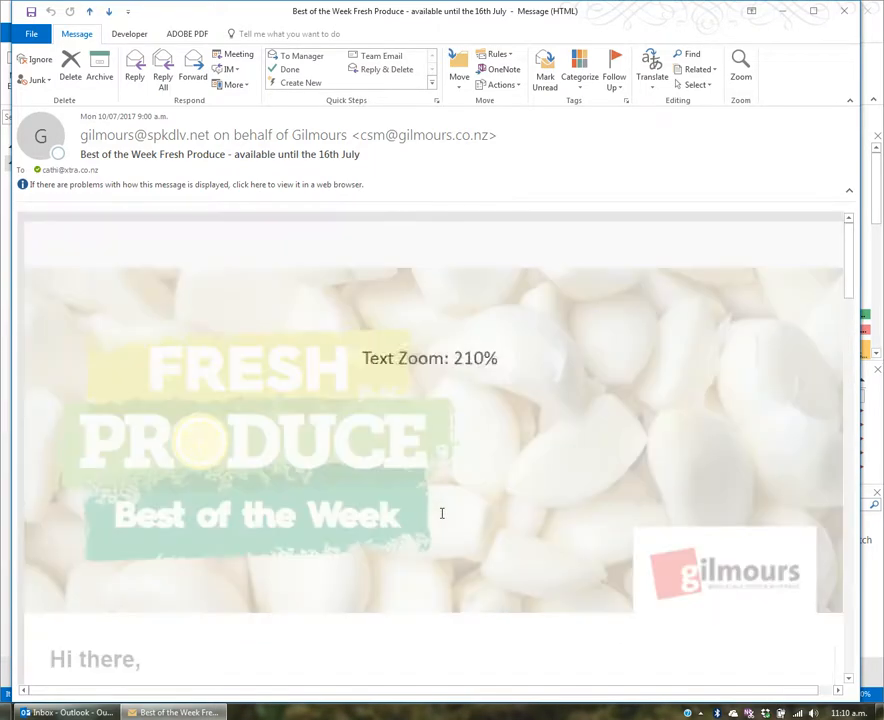
{"action": "scroll", "coordinate": [442, 514], "scroll_direction": "up", "scroll_amount": 4}
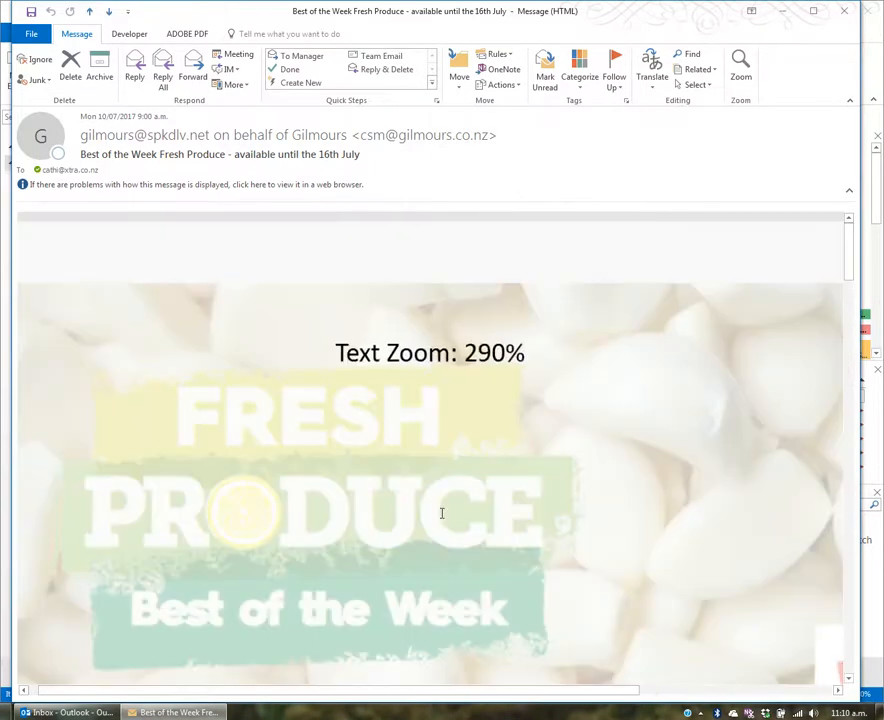
{"action": "scroll", "coordinate": [443, 519], "scroll_direction": "down", "scroll_amount": 1}
{"action": "scroll", "coordinate": [443, 519], "scroll_direction": "up", "scroll_amount": 6}
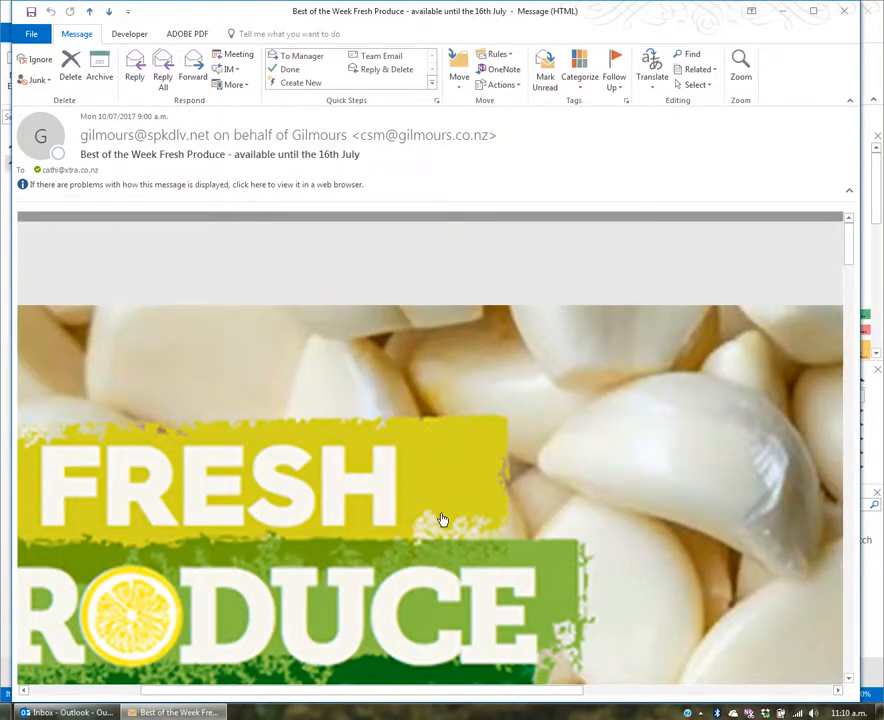
{"action": "scroll", "coordinate": [442, 516], "scroll_direction": "down", "scroll_amount": 5}
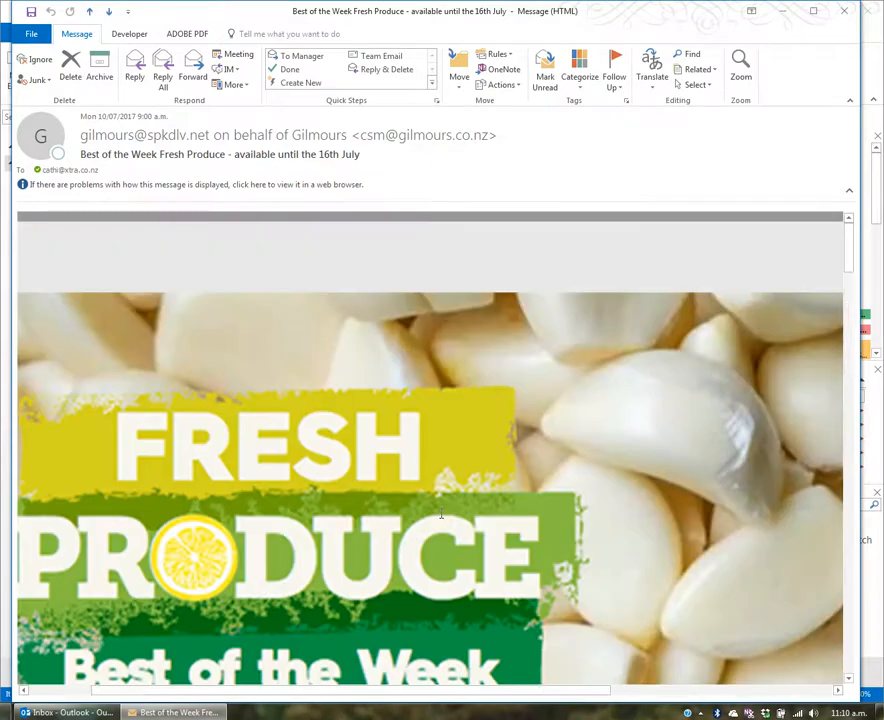
{"action": "scroll", "coordinate": [441, 514], "scroll_direction": "down", "scroll_amount": 9}
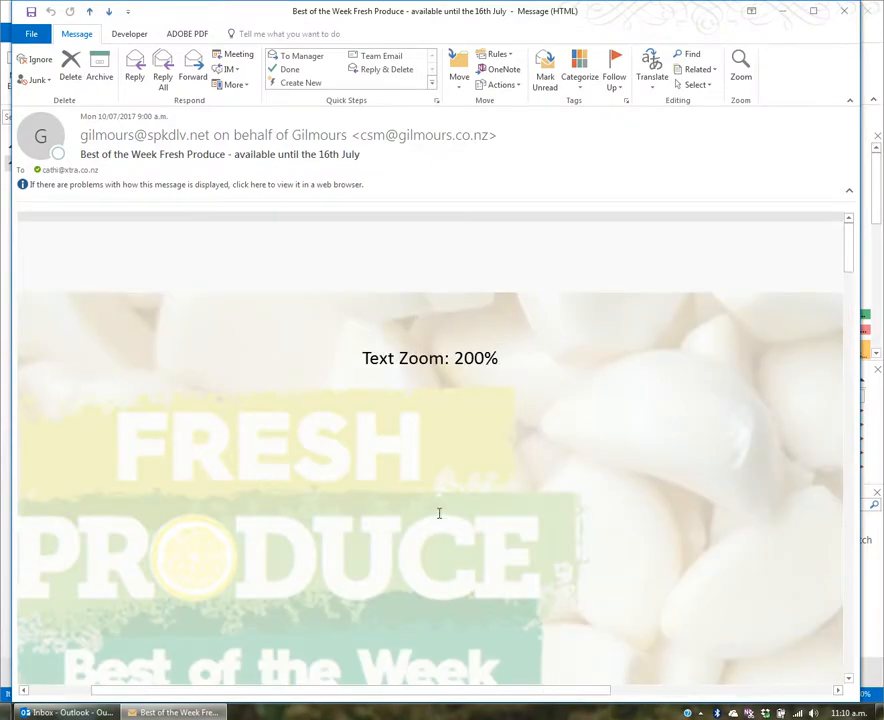
{"action": "scroll", "coordinate": [438, 513], "scroll_direction": "down", "scroll_amount": 4}
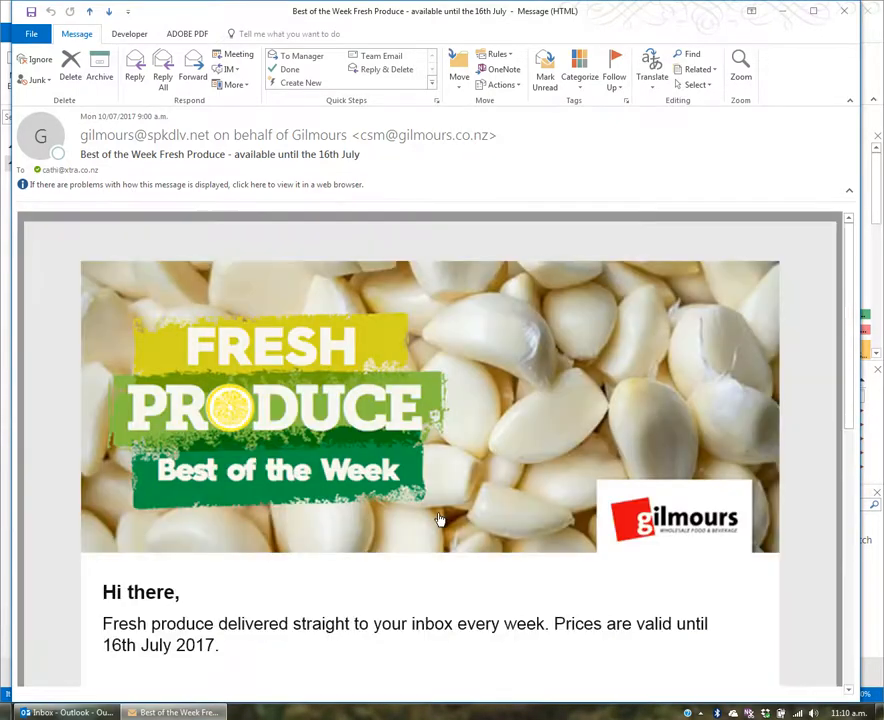
{"action": "scroll", "coordinate": [440, 519], "scroll_direction": "down", "scroll_amount": 6}
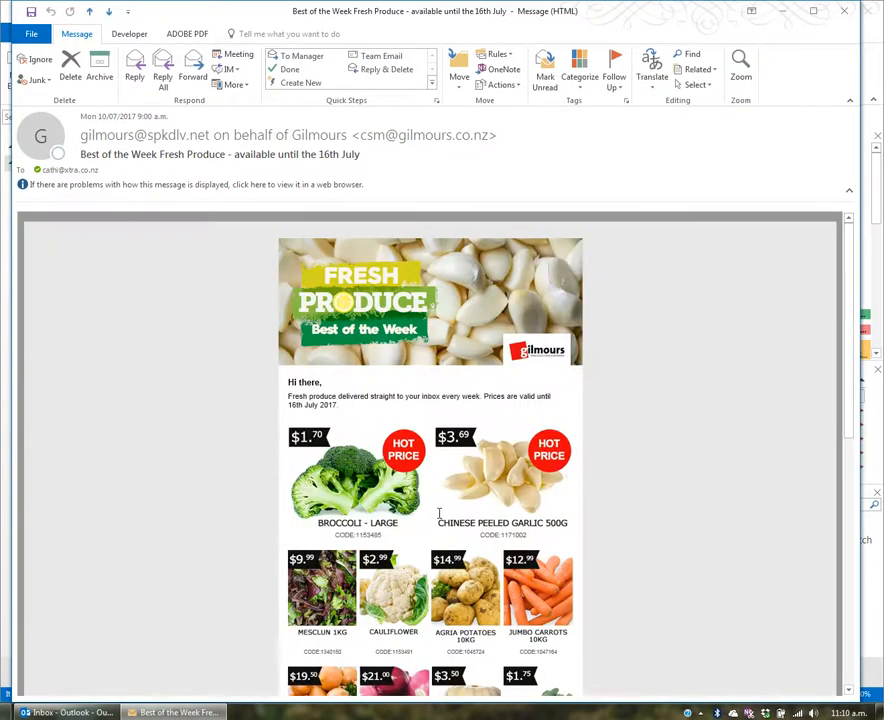
{"action": "scroll", "coordinate": [438, 513], "scroll_direction": "up", "scroll_amount": 2}
{"action": "scroll", "coordinate": [438, 513], "scroll_direction": "down", "scroll_amount": 1}
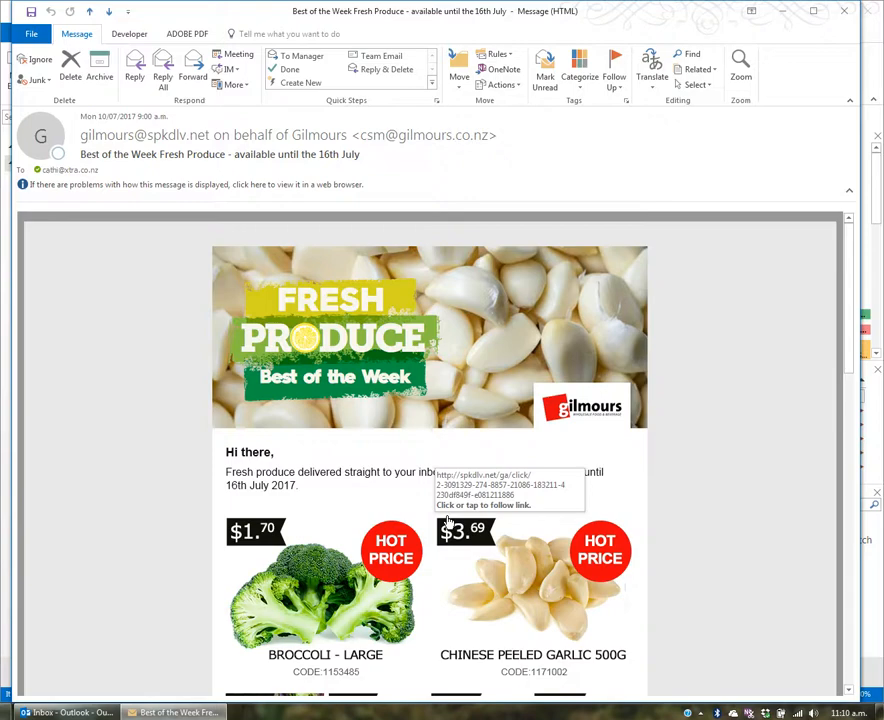
{"action": "left_click", "coordinate": [845, 12]}
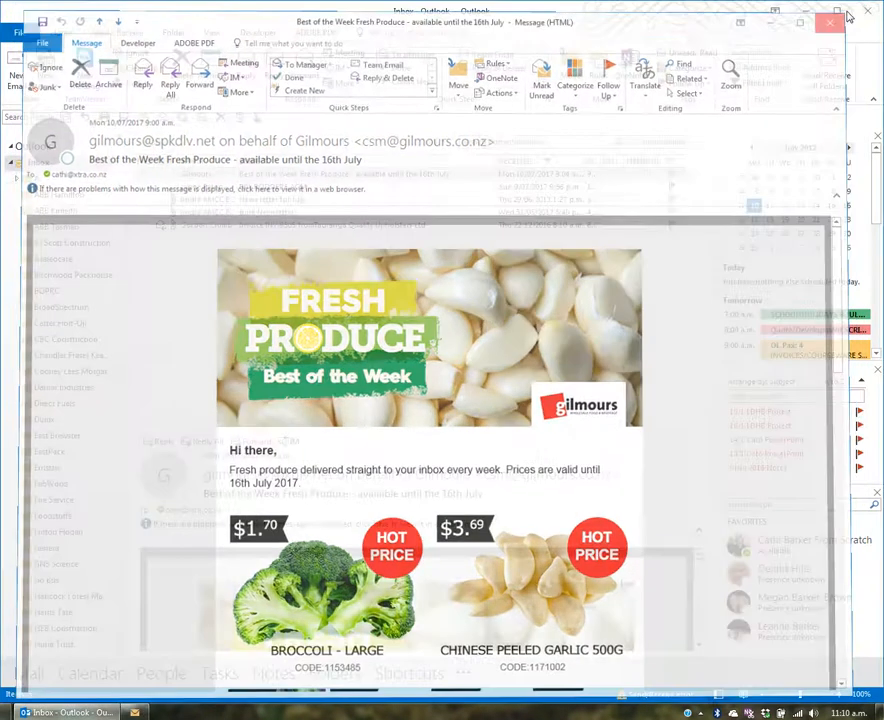
{"action": "left_click", "coordinate": [20, 76]}
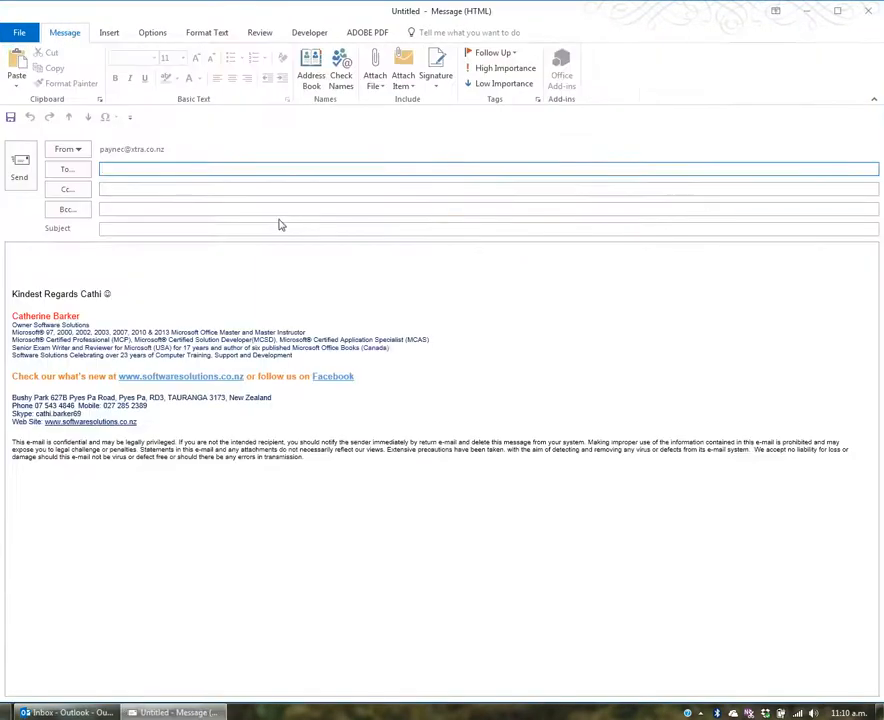